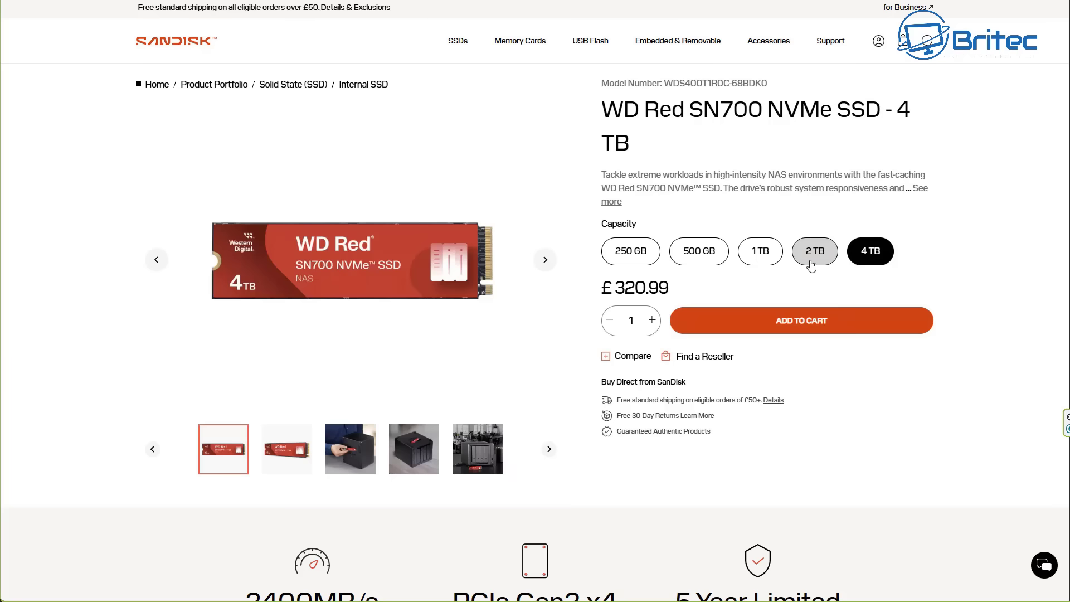
Step: Select the 2 TB WD Red SN700 capacity, priced at £142.99
click(811, 266)
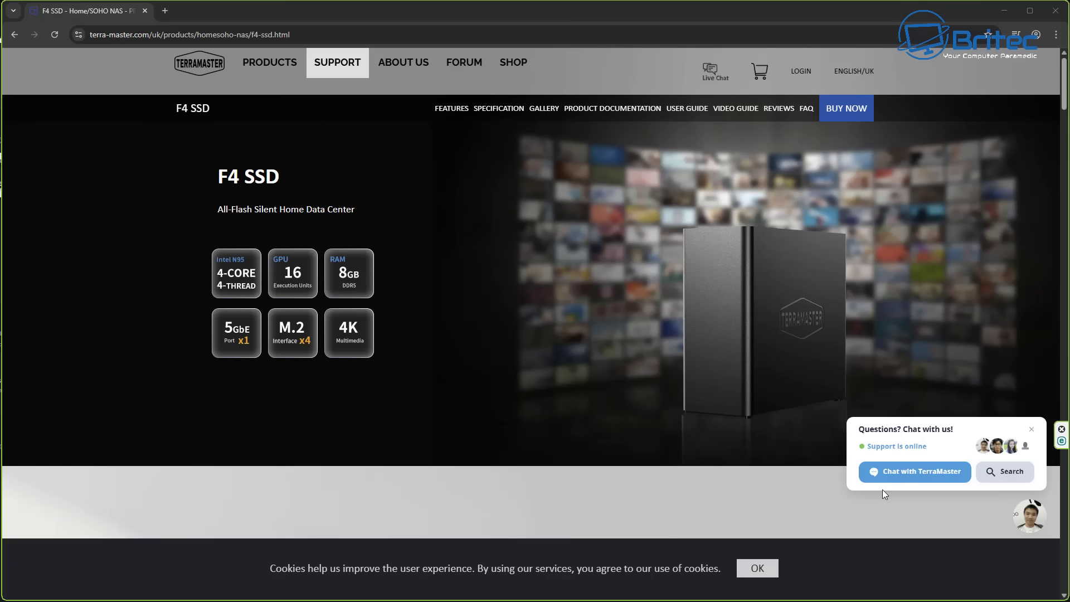
Step: Accept cookies, close the support chat popup and scroll further down the F4 SSD page
click(763, 568)
click(1032, 429)
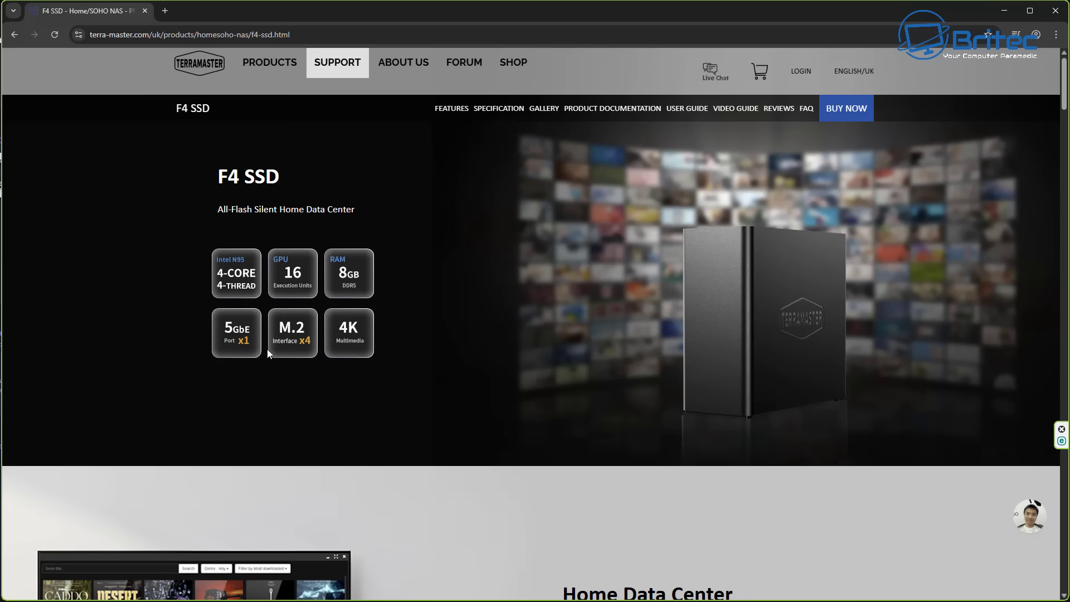
middle_click(800, 355)
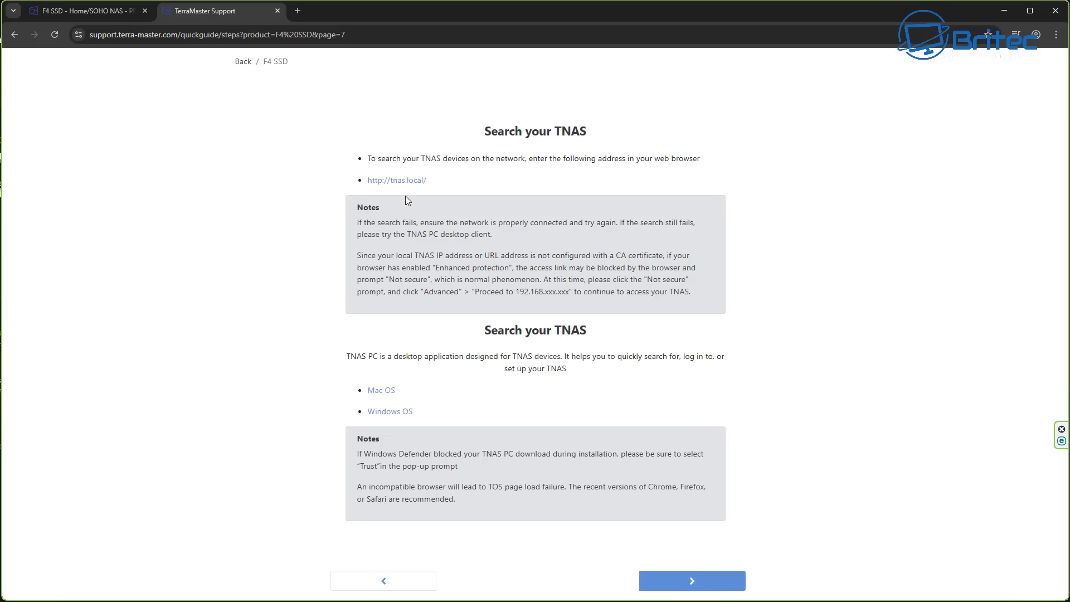
Step: Initialise the NAS from tnas.local with a custom installation on both NVMe disks, confirming the erase
click(397, 181)
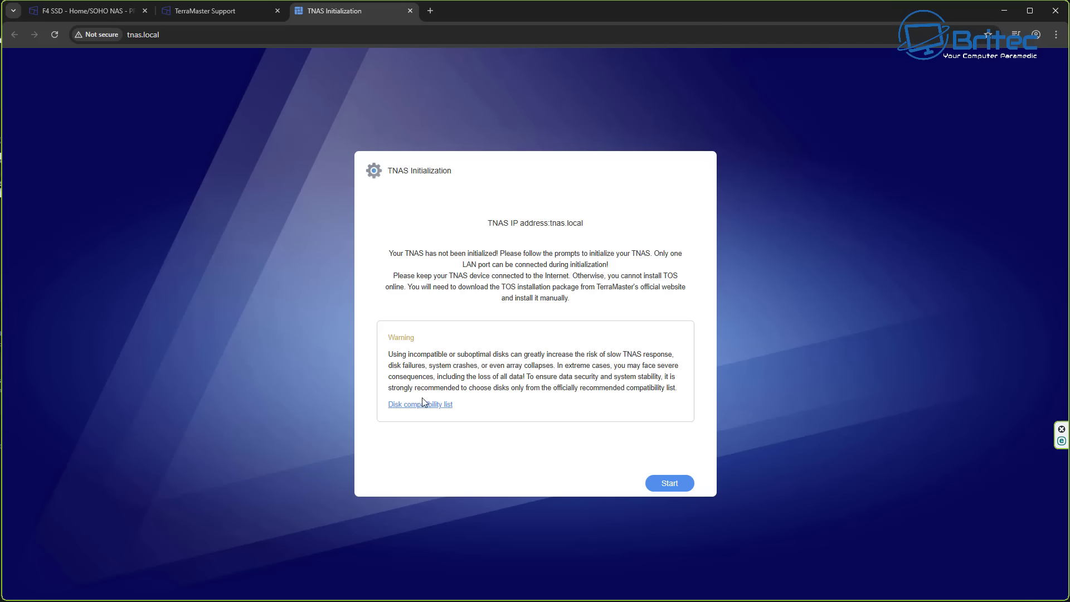
click(669, 484)
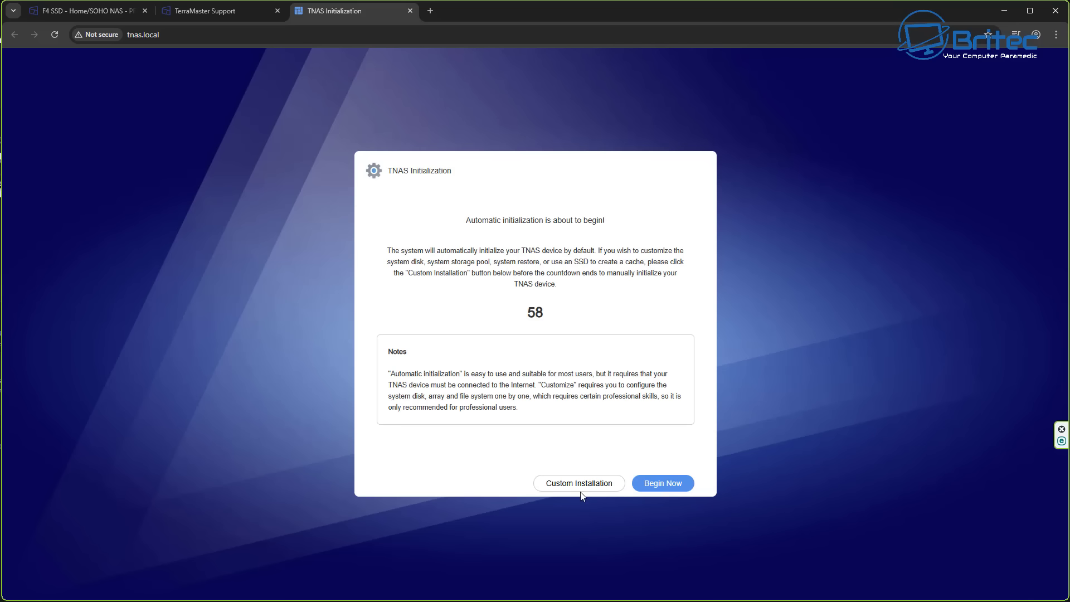
click(667, 484)
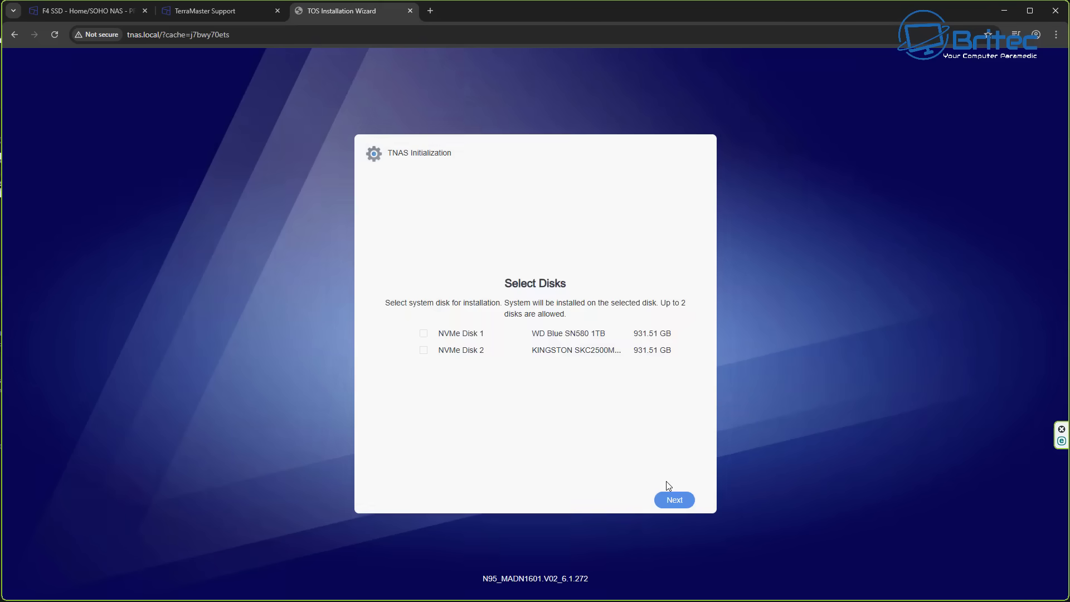
click(667, 483)
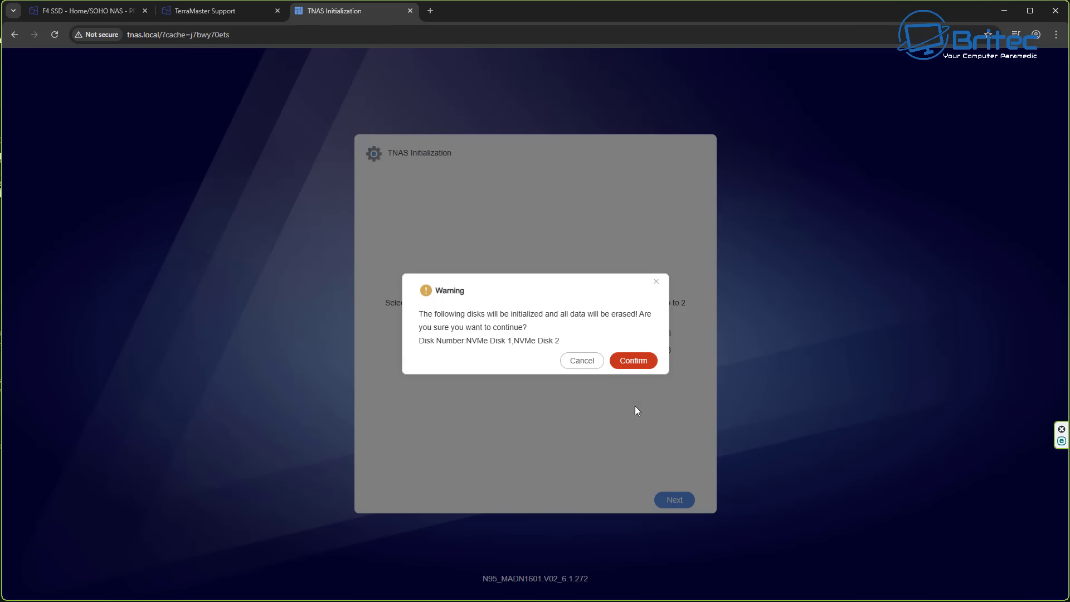
click(633, 361)
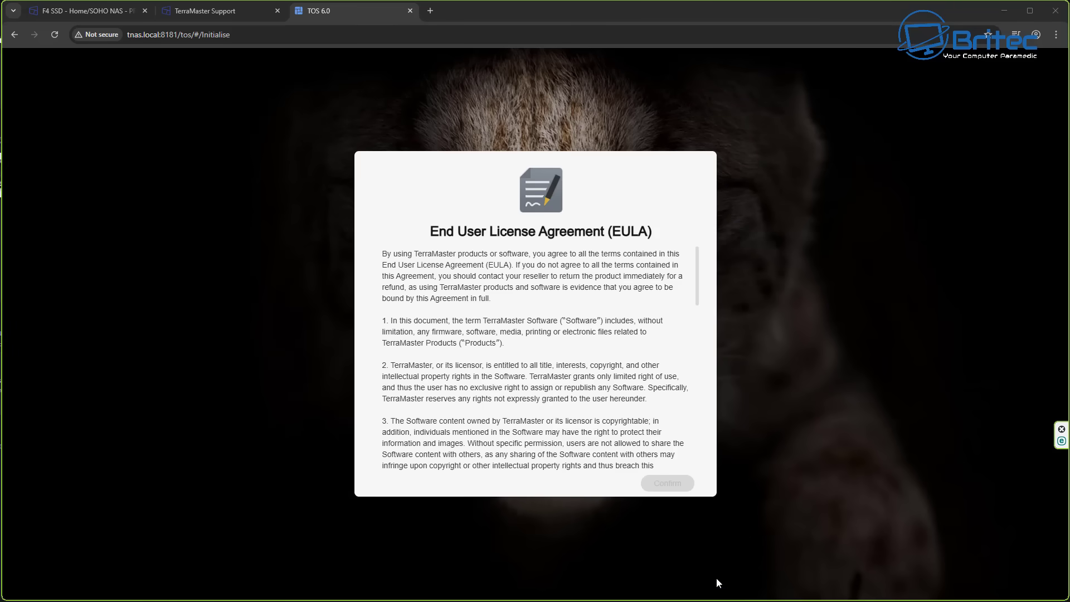
Step: Read through and accept the TOS 6 End User License Agreement
click(585, 494)
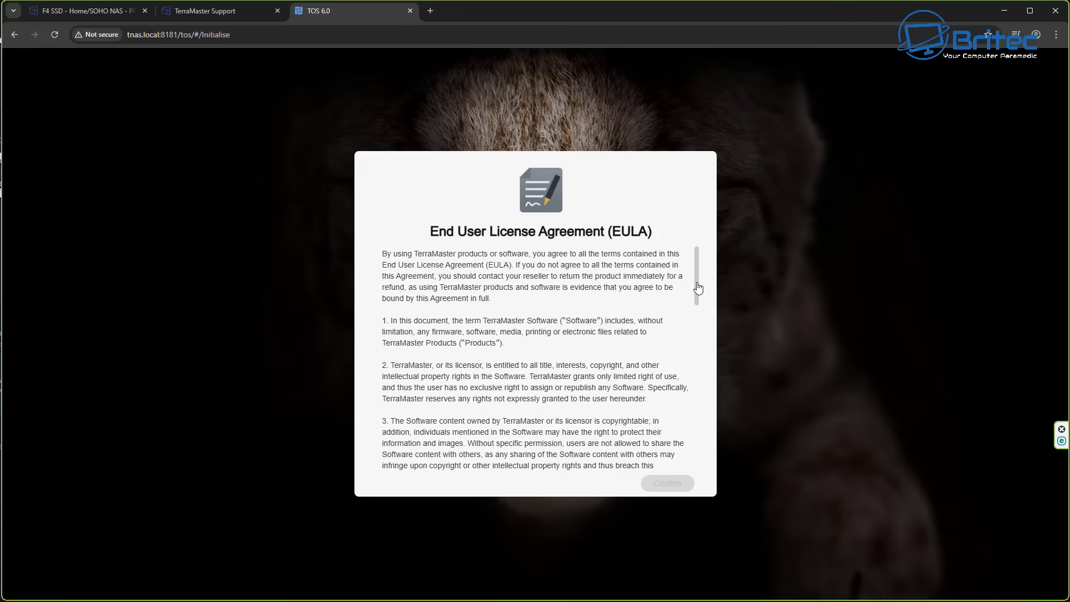
drag(698, 288, 703, 481)
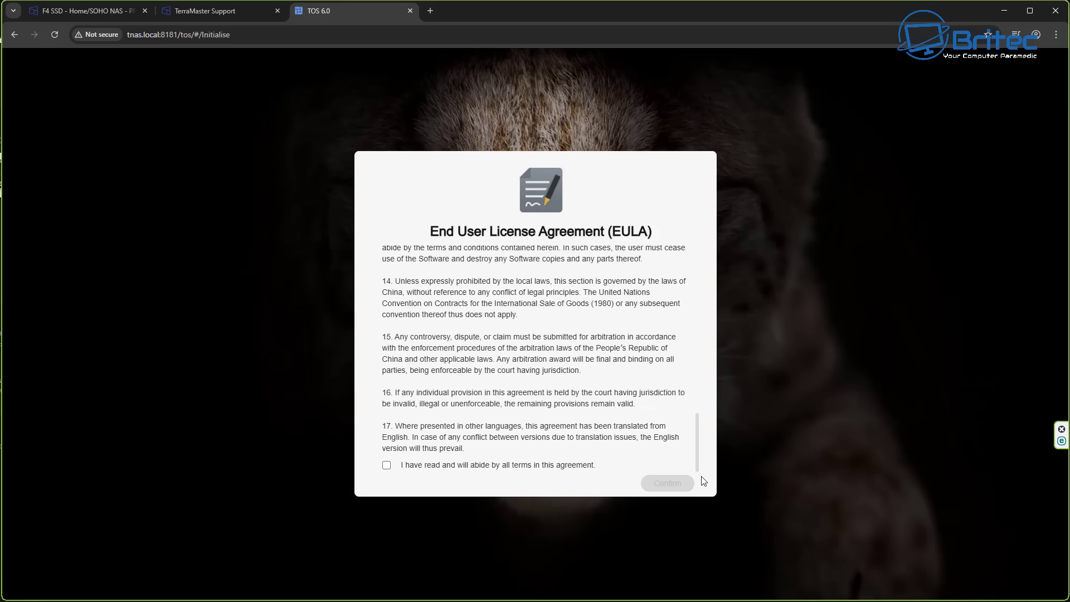
click(387, 466)
click(667, 483)
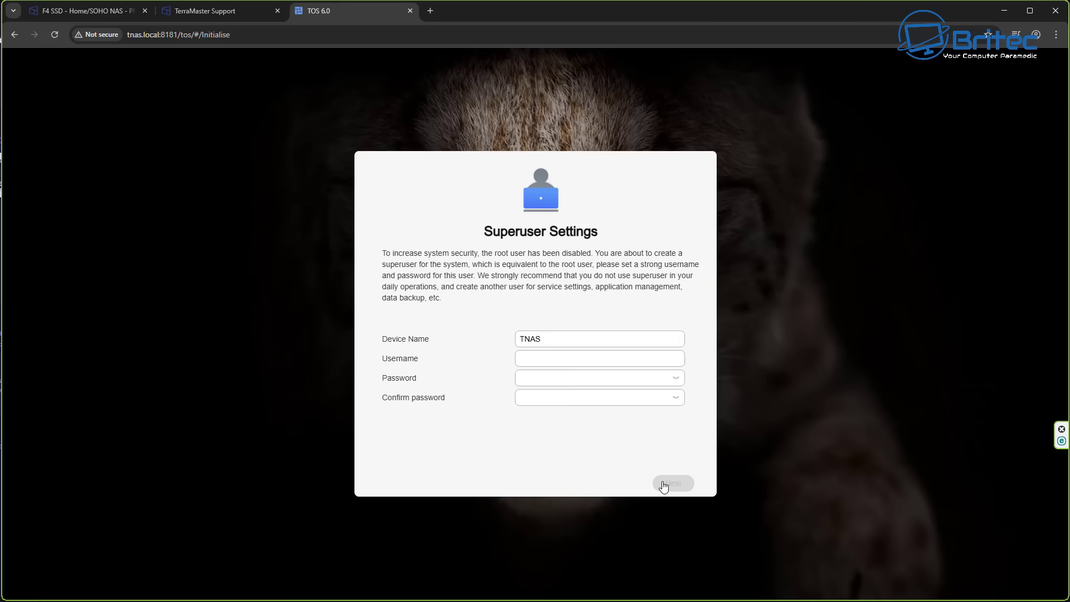
Step: Replace the default device name TNAS and move on to the superuser username
click(546, 339)
drag(544, 339, 474, 356)
click(534, 382)
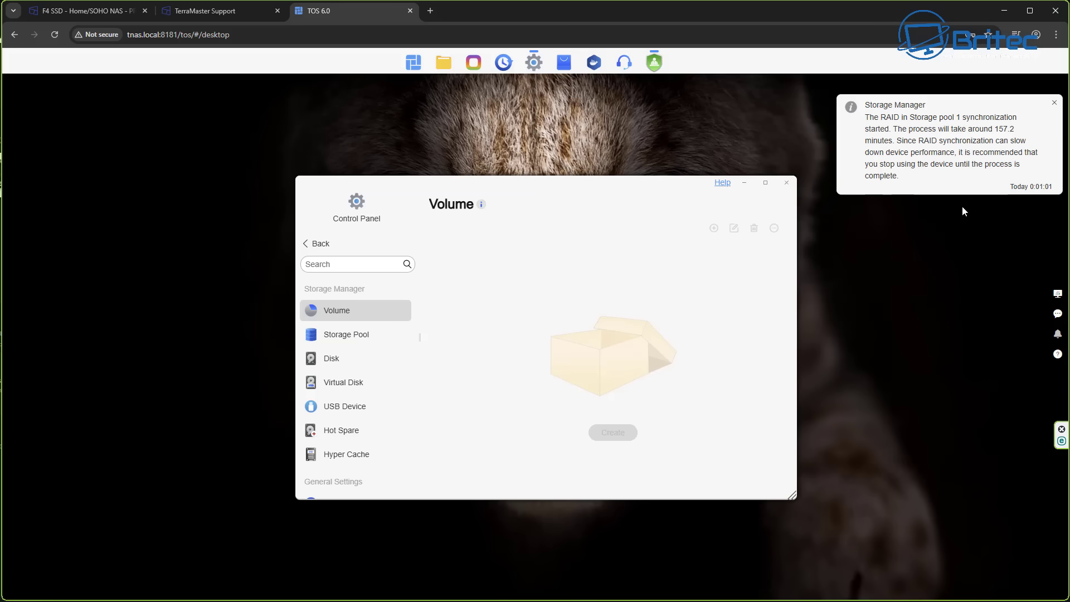
Step: Dismiss the RAID sync notice and check the Storage Pool 1 and Volume 1 synchronisation status
click(1054, 103)
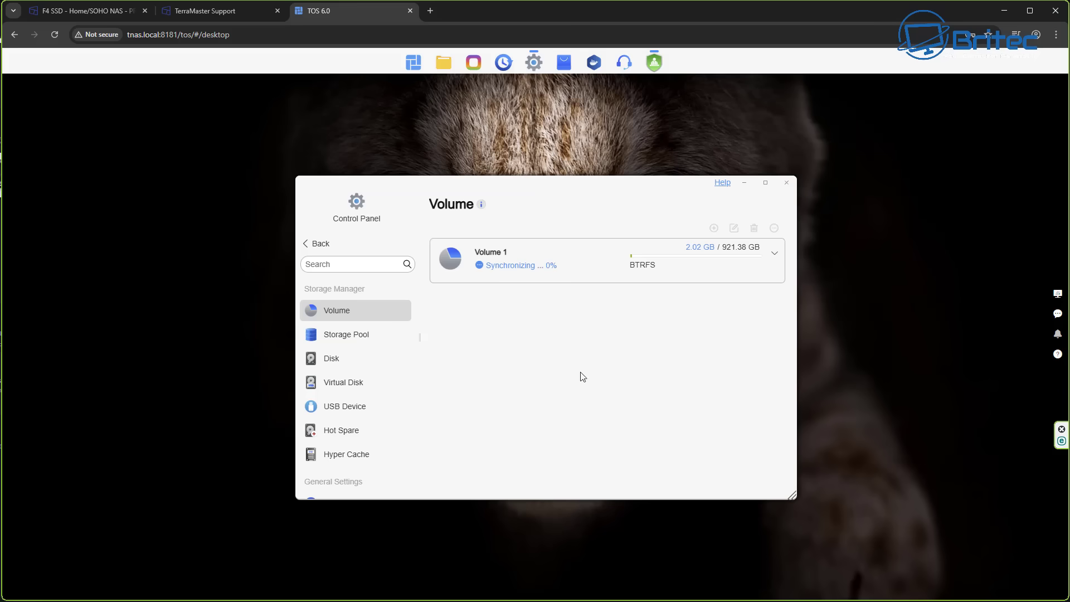
click(349, 335)
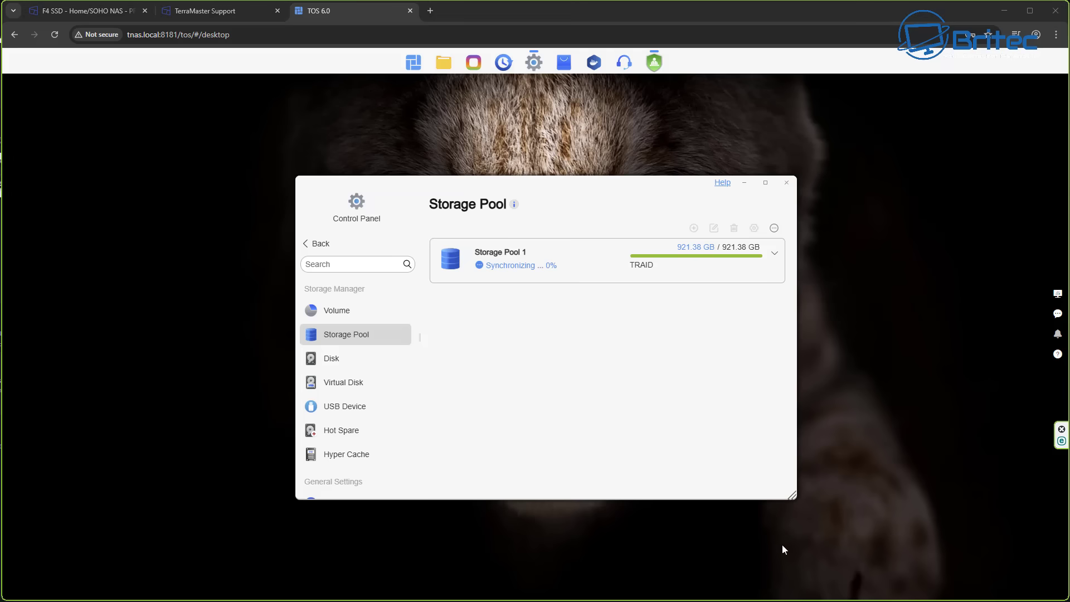
click(333, 316)
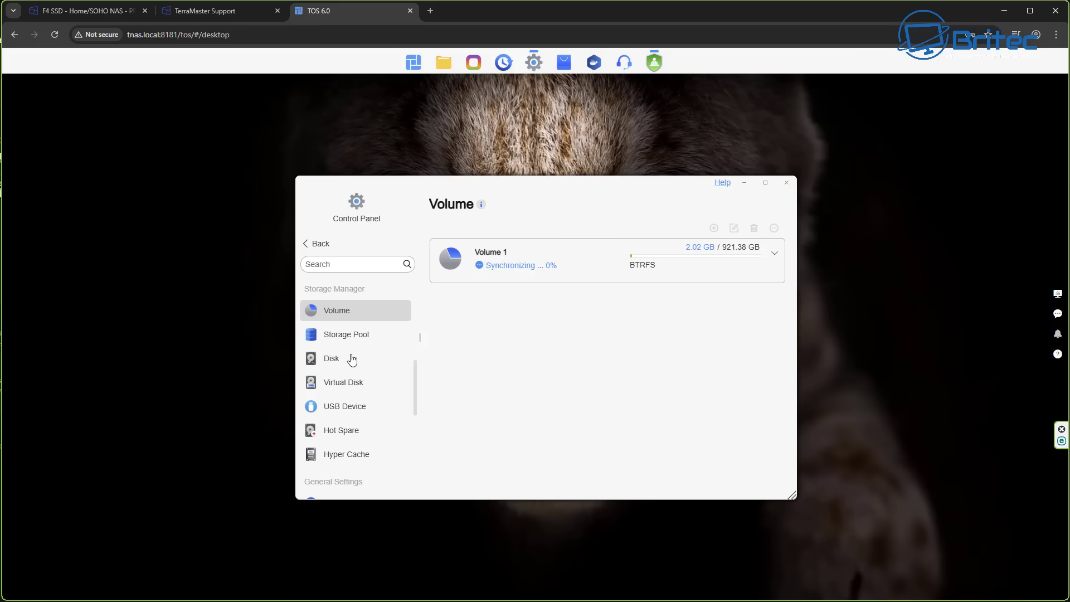
Step: Review the NVMe disks' Disk, S.M.A.R.T., Disk Log and IronWolf tabs, then the Virtual Disk and USB Device pages
click(332, 360)
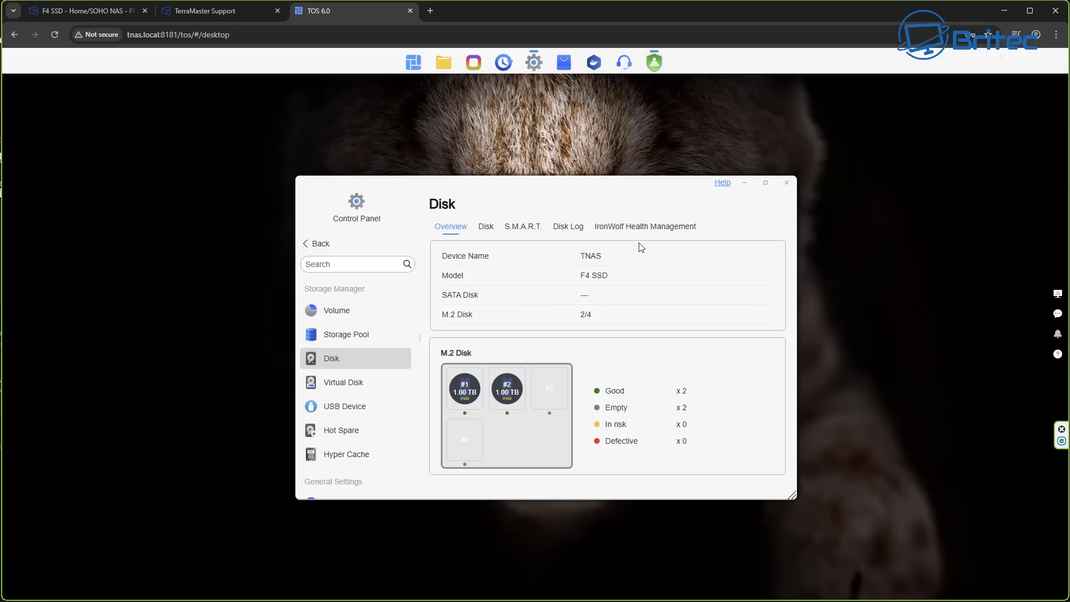
click(486, 227)
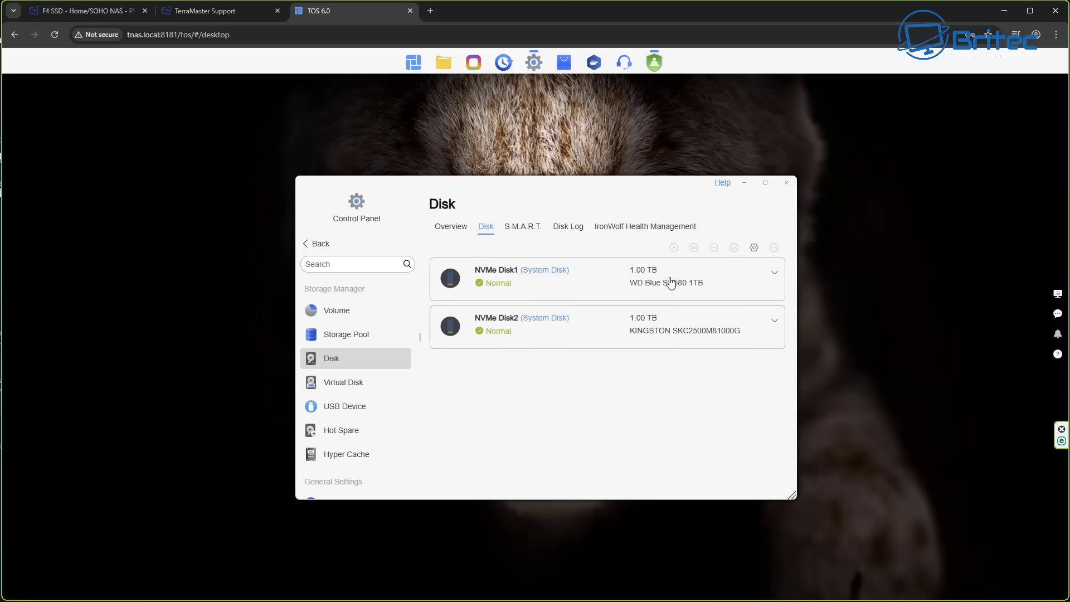
click(524, 229)
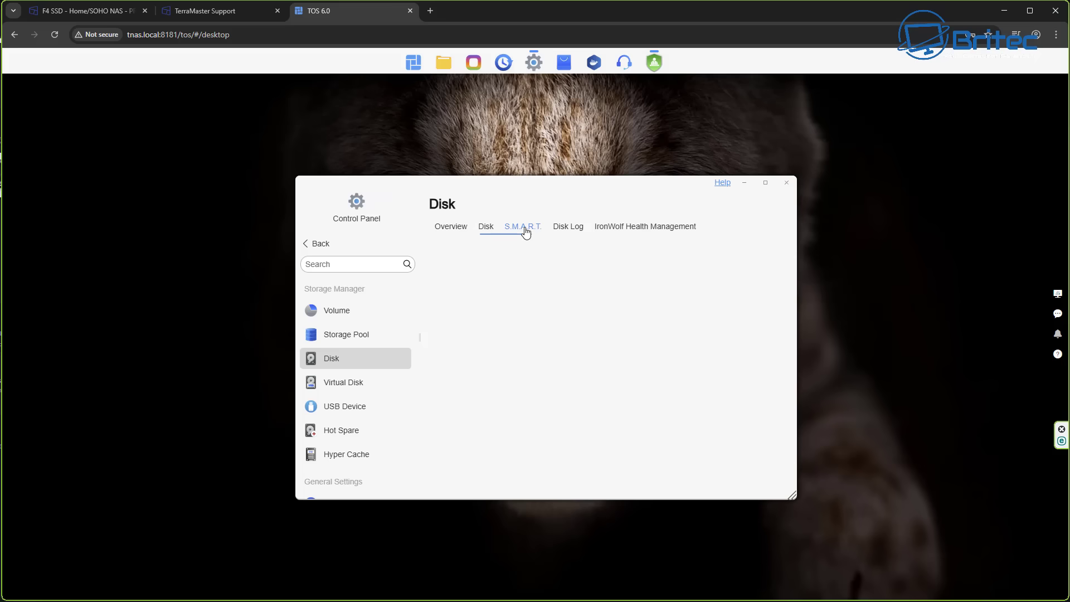
click(567, 231)
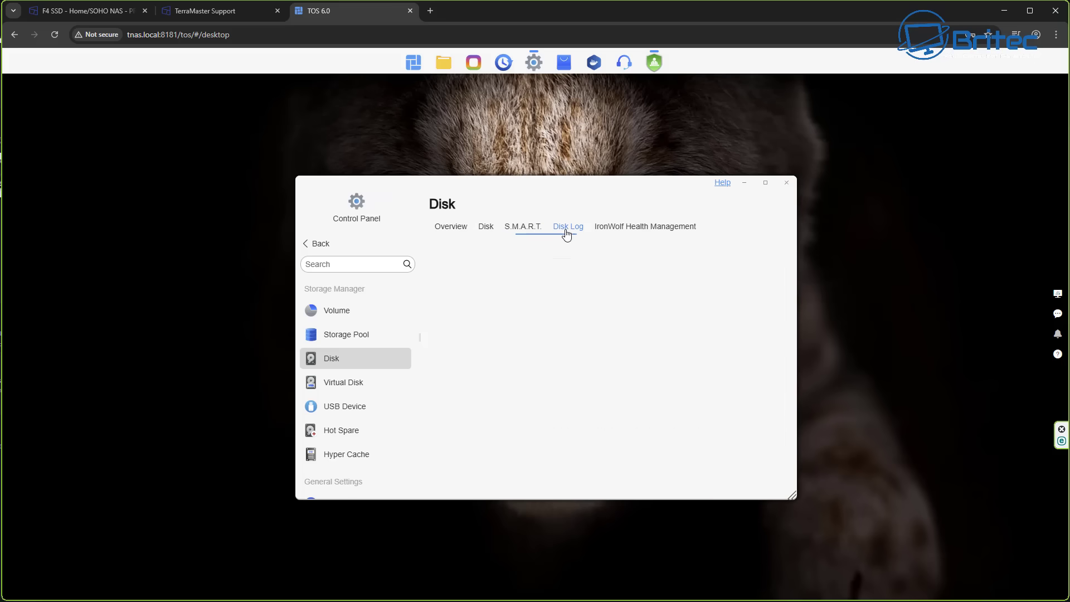
click(630, 228)
click(446, 229)
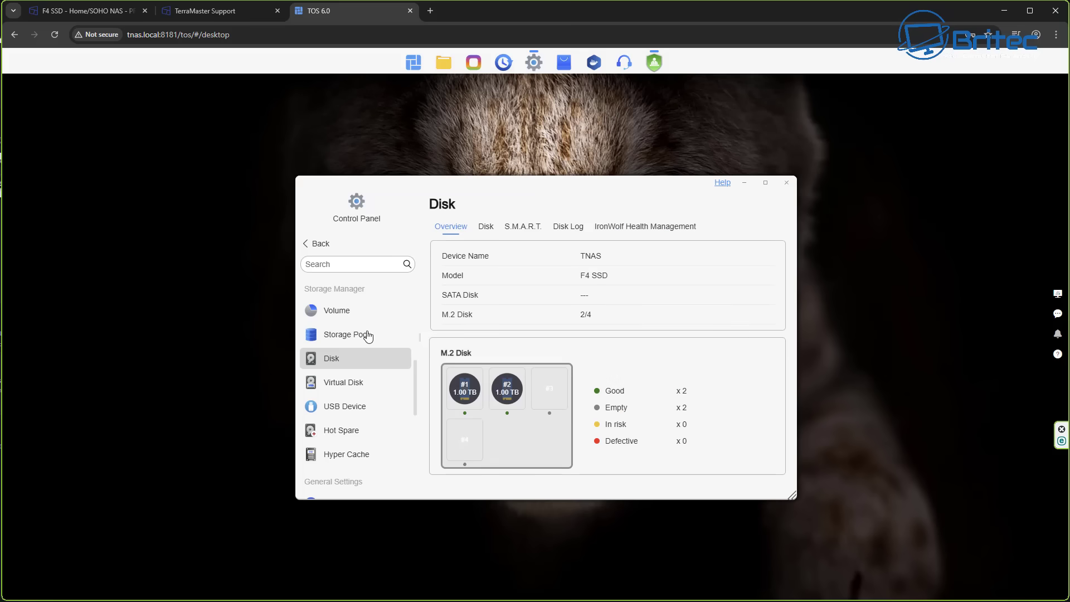
click(338, 385)
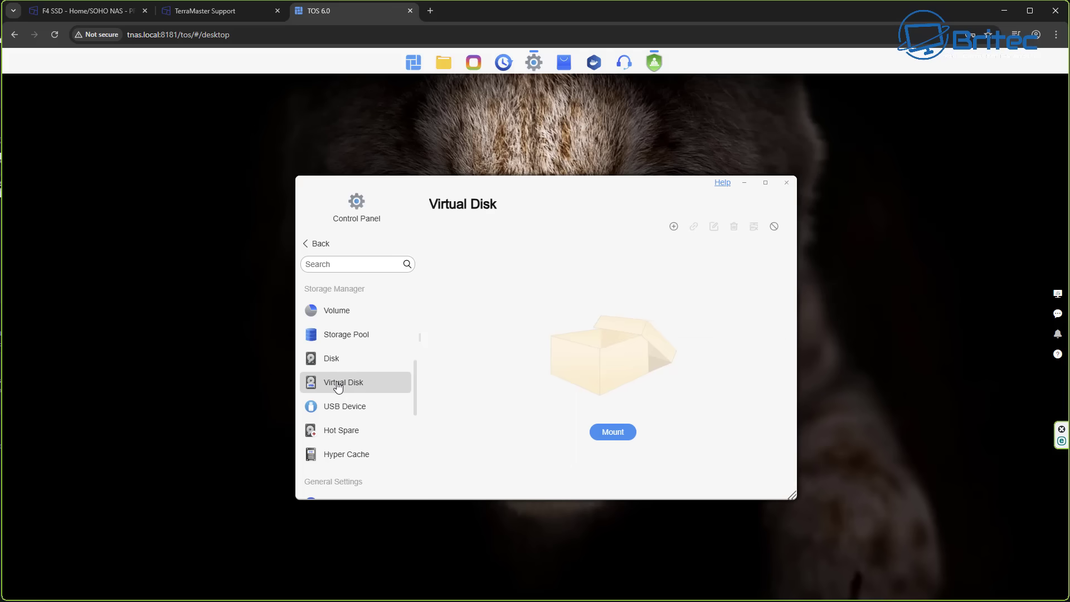
click(341, 410)
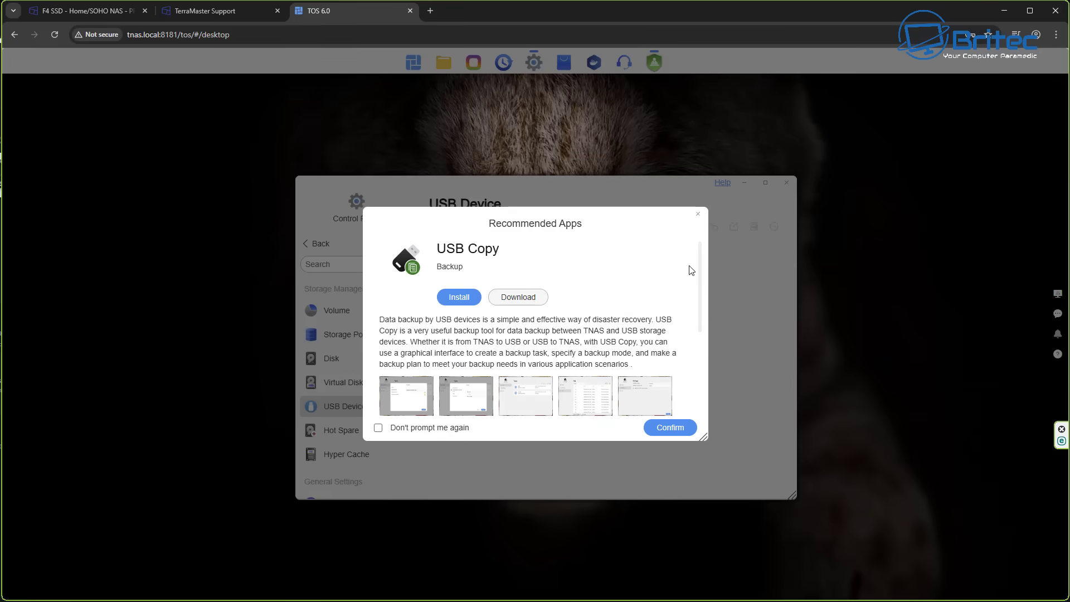
Step: Close the Recommended Apps prompt, check Hot Spare and Hyper Cache, then list the running Processes
click(698, 214)
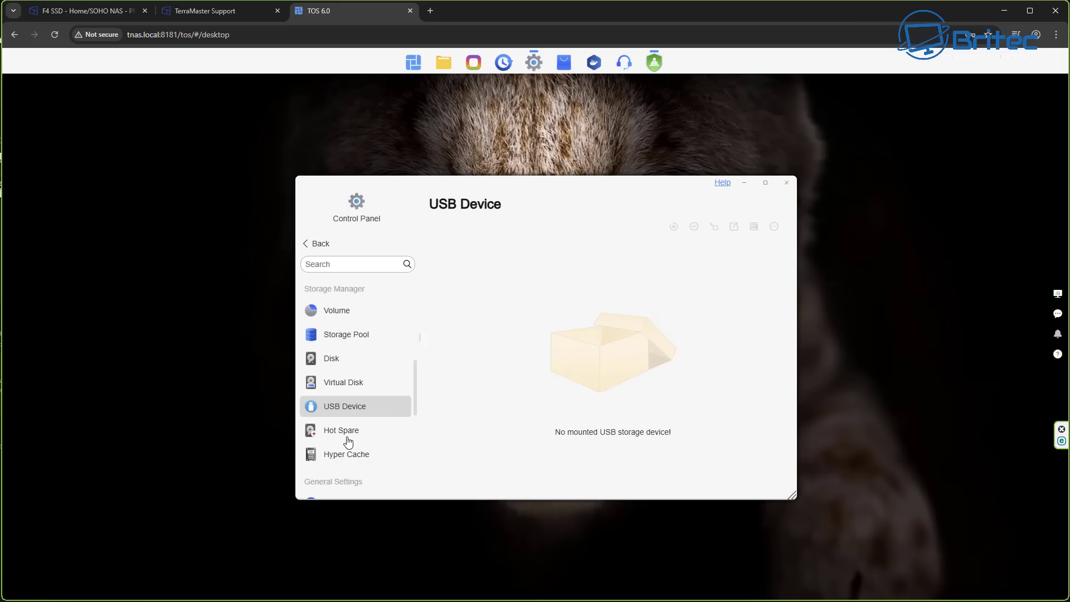
click(345, 435)
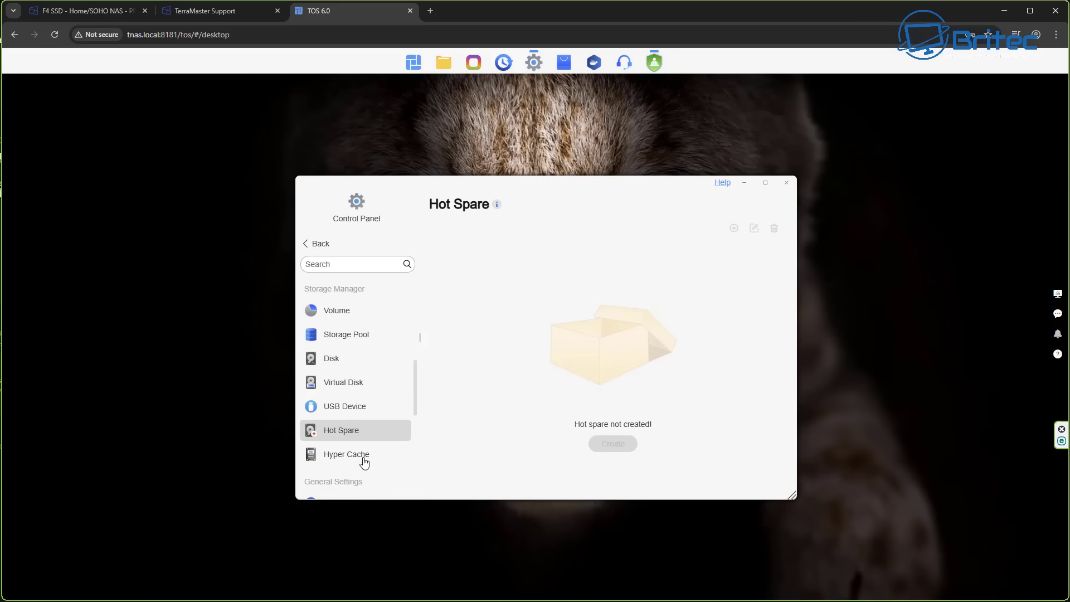
click(355, 457)
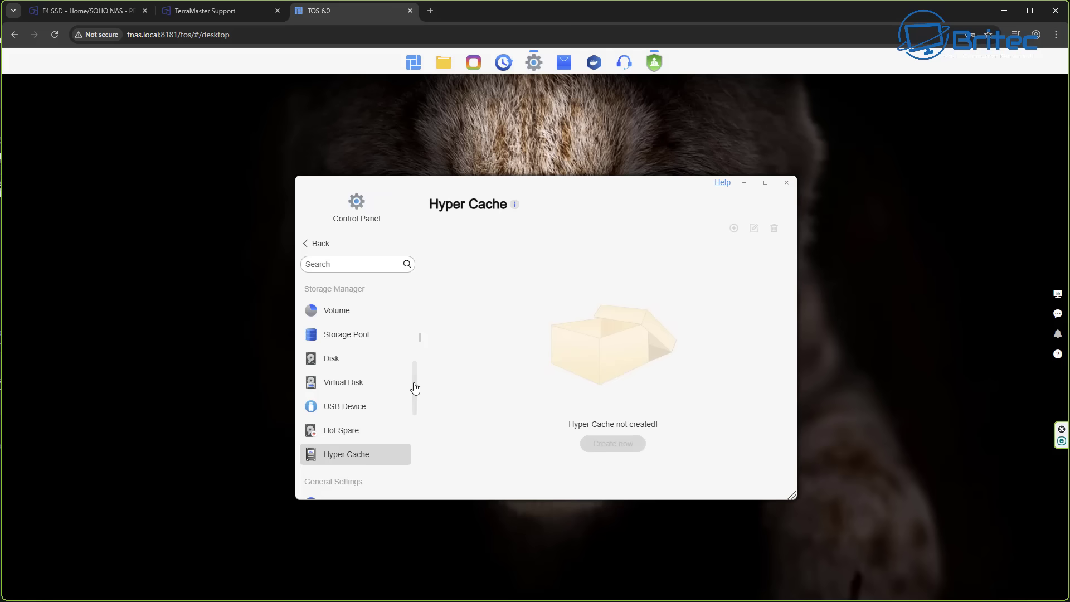
scroll(413, 434, down, 6)
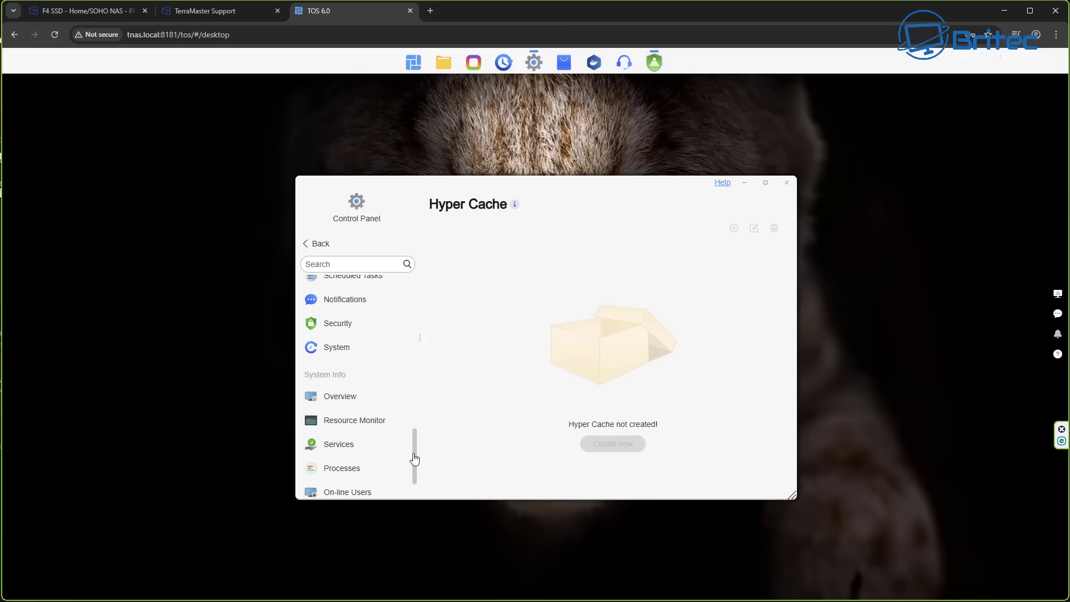
scroll(415, 463, down, 2)
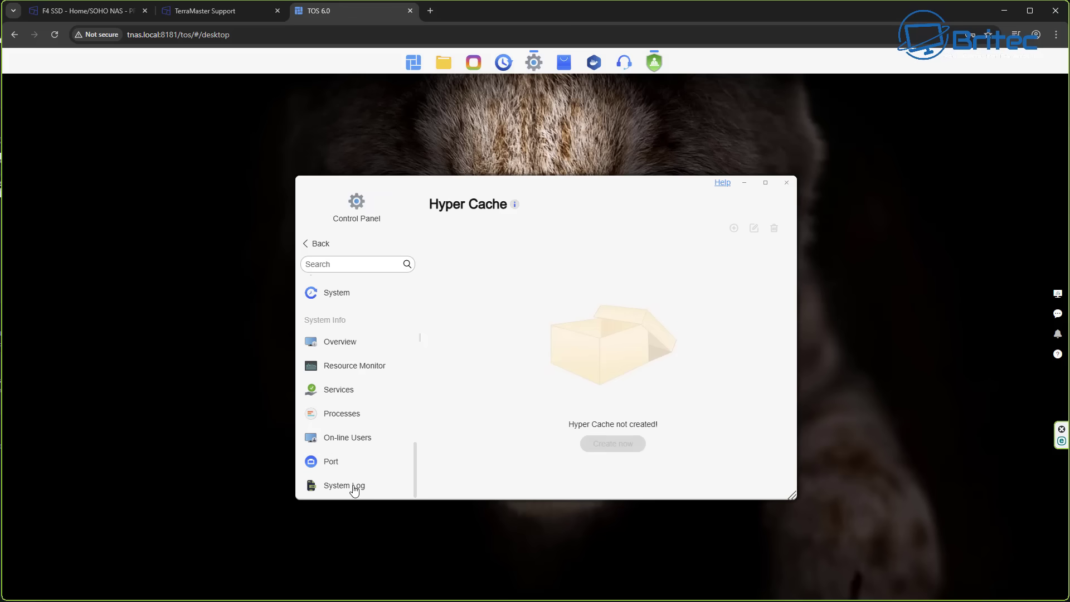
click(346, 421)
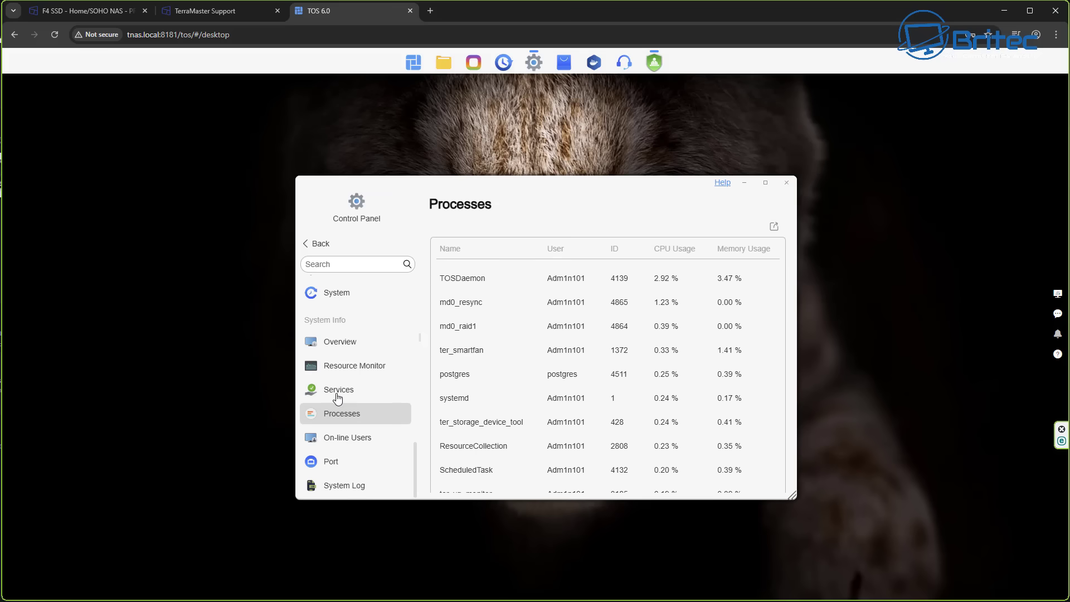
Step: Browse the Control Panel's Services, User, User Group and Shared Folder pages
click(337, 390)
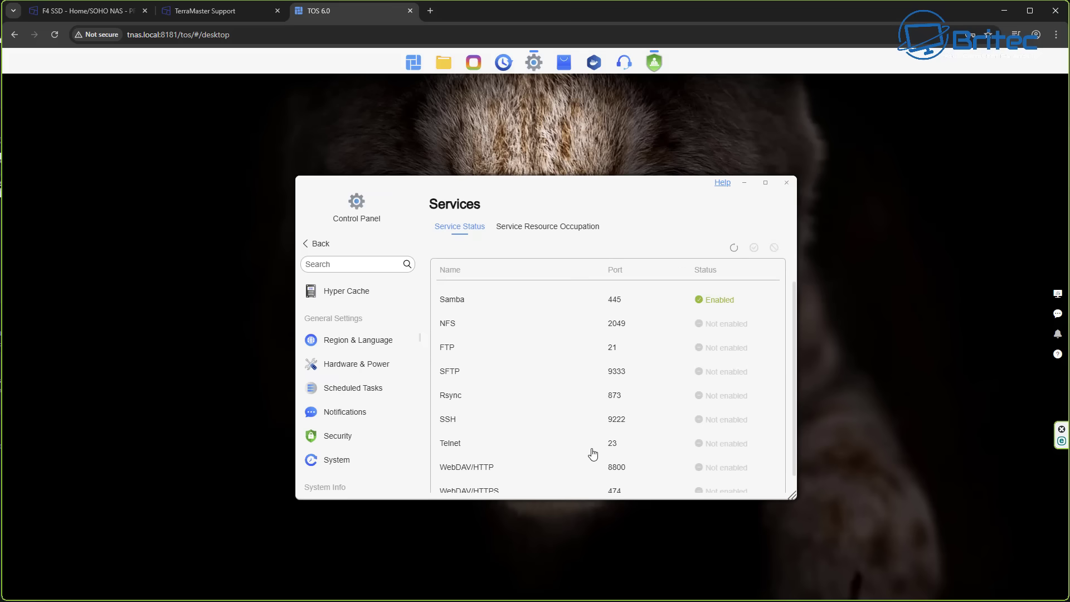
scroll(351, 377, down, 5)
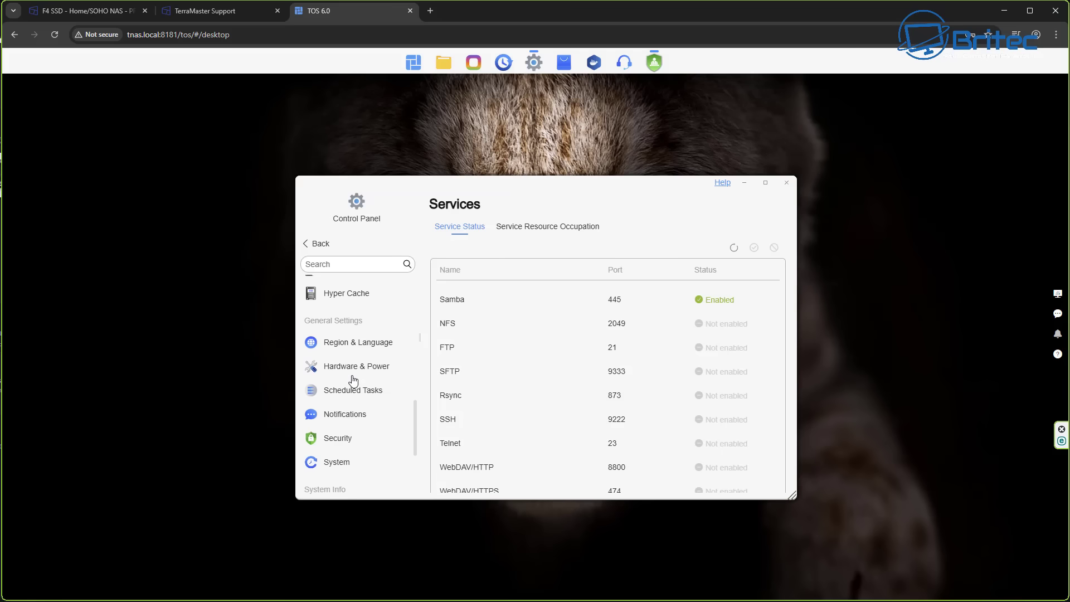
scroll(352, 379, up, 5)
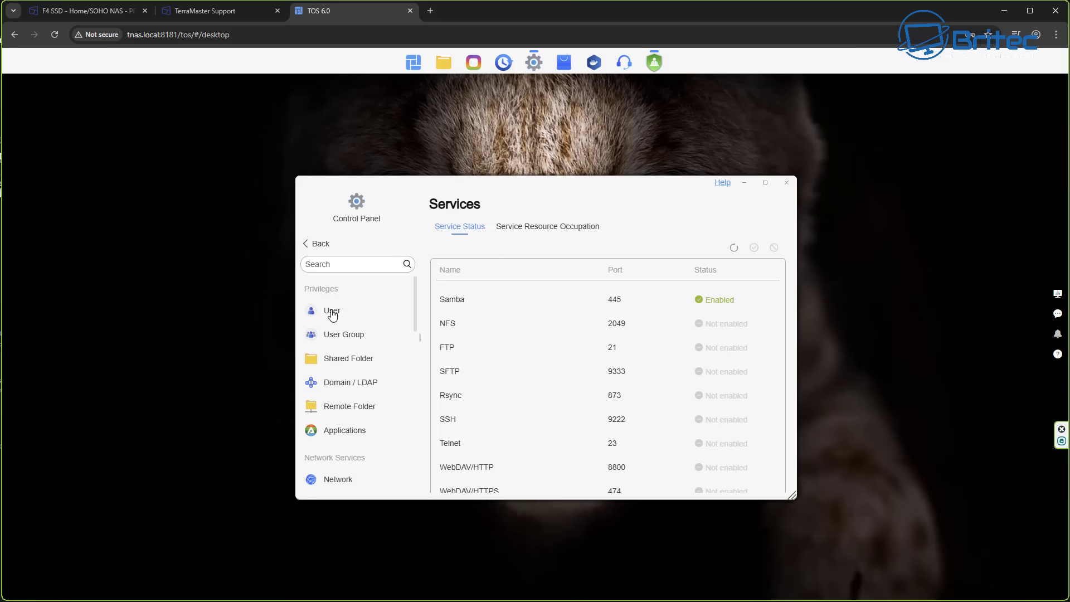
click(332, 314)
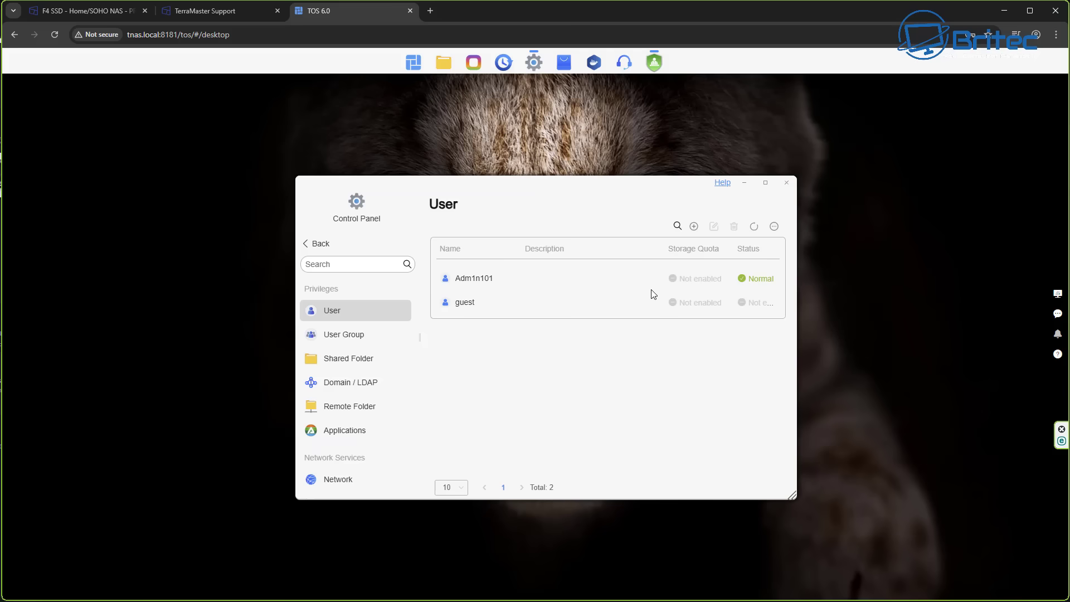
click(343, 338)
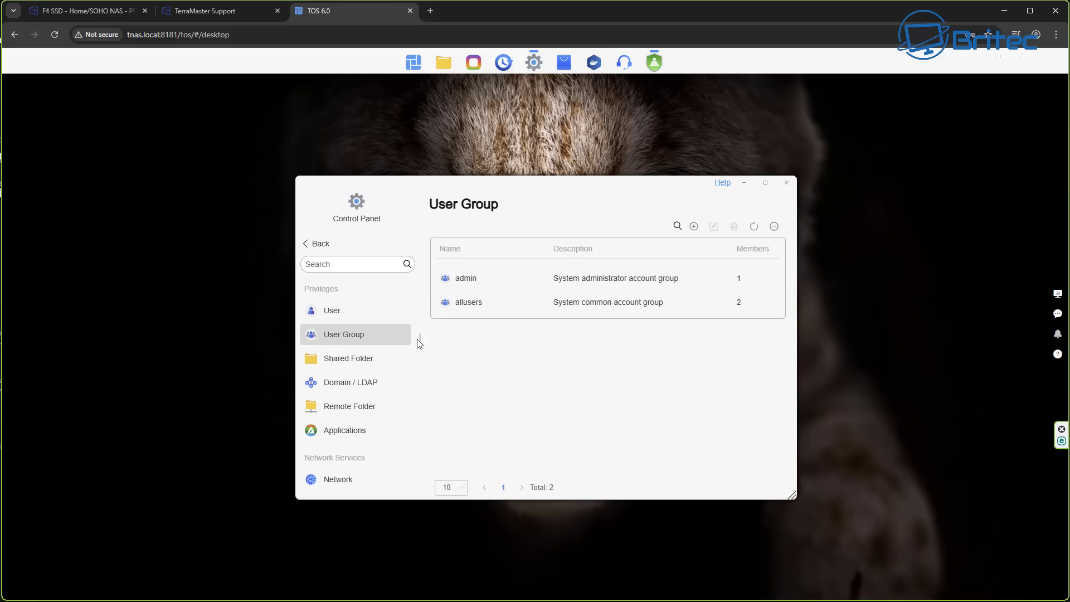
click(351, 366)
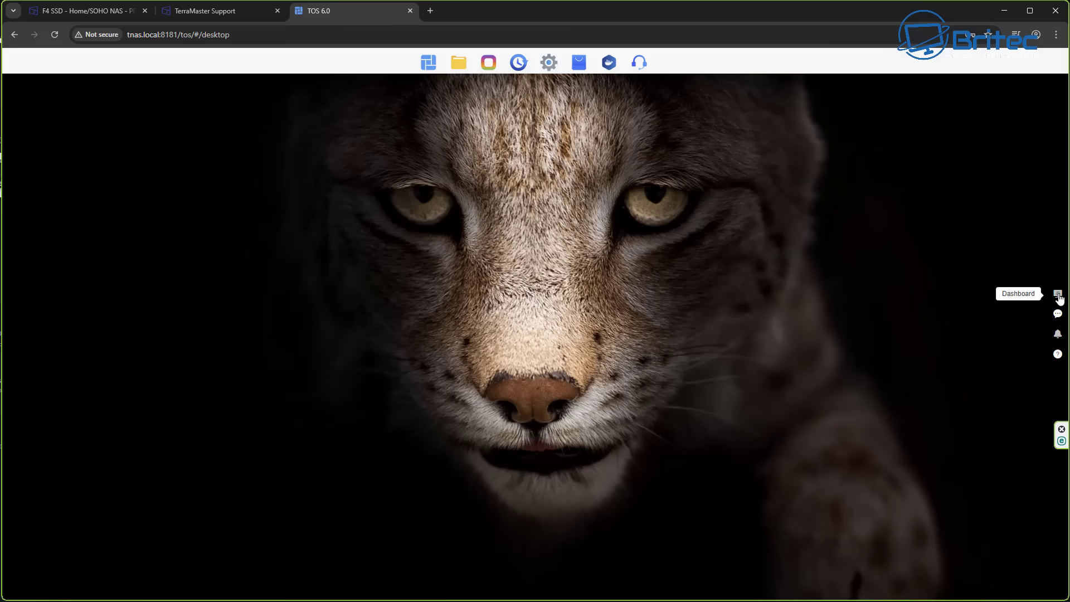
Step: Show the Dashboard widgets with device, CPU, memory, network and Volume 1 status
click(1058, 295)
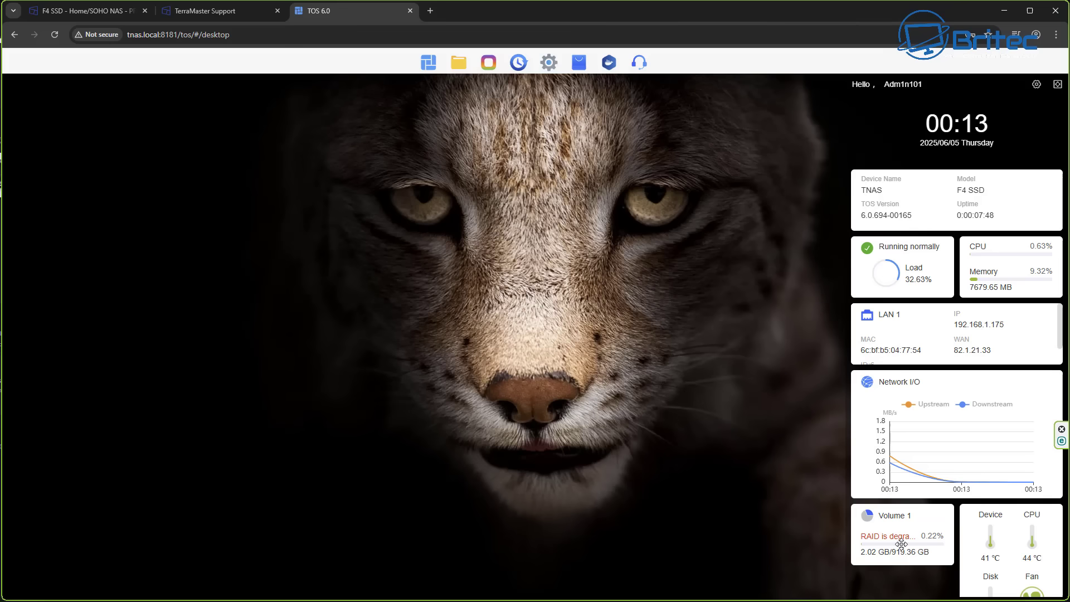
mouse_move(942, 482)
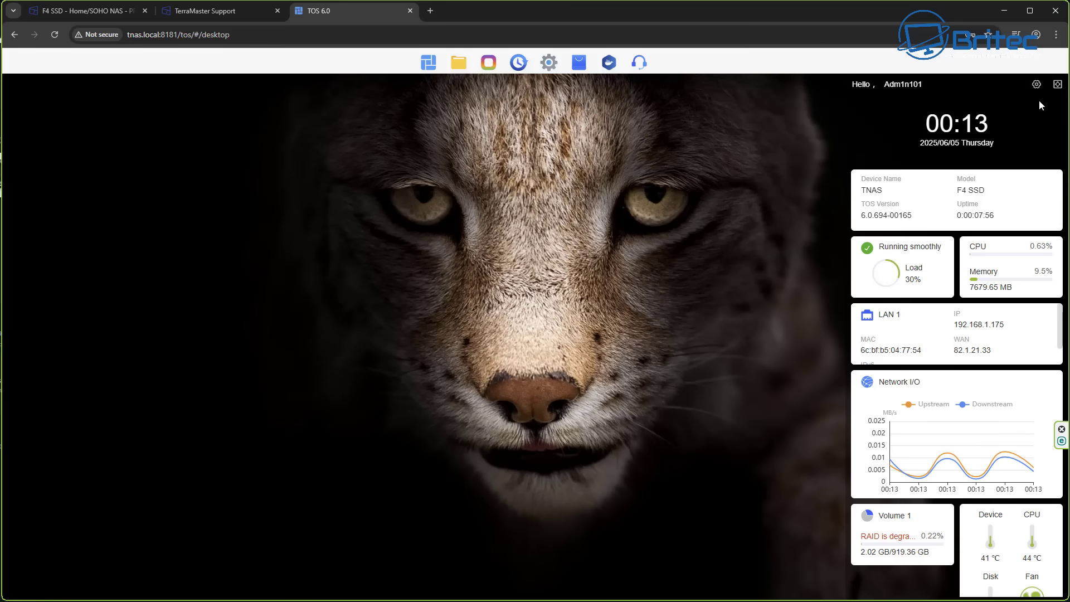
Step: Keep all dashboard widgets enabled and bring up All Applications listing the installed apps
click(1035, 85)
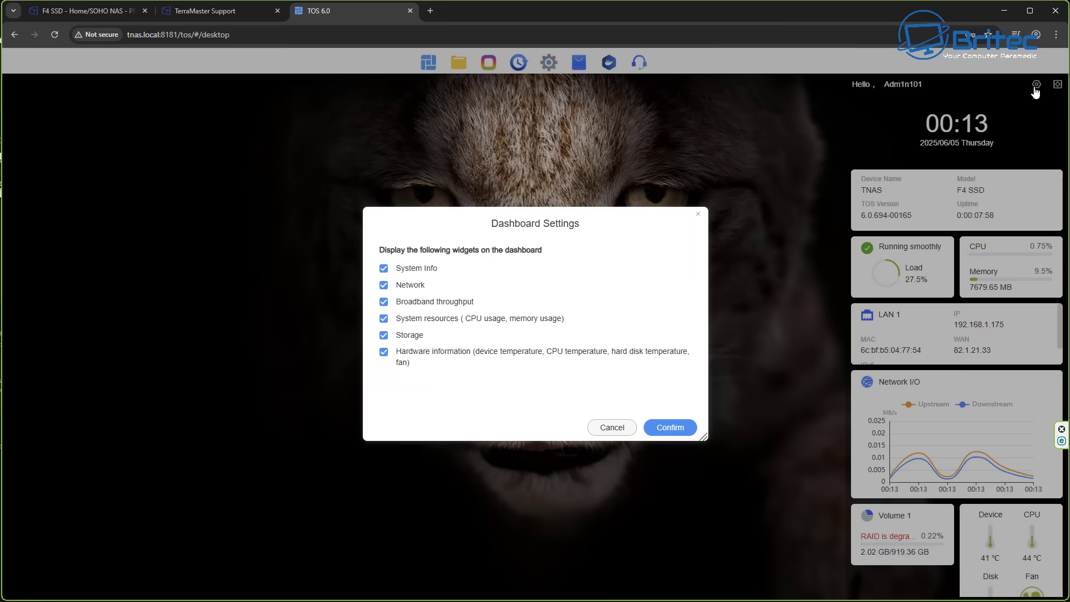
click(660, 428)
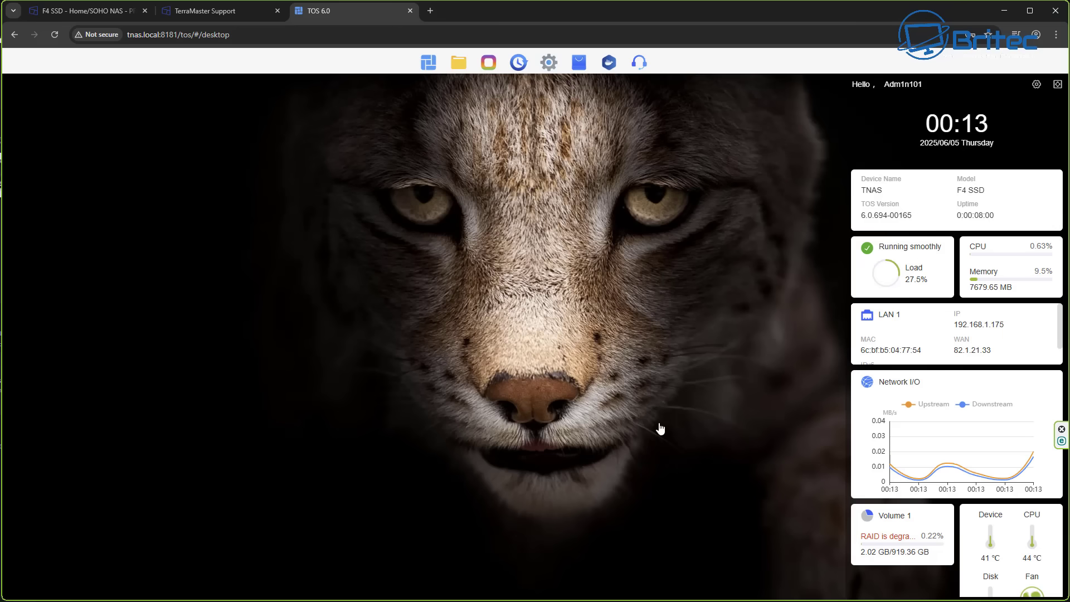
click(428, 64)
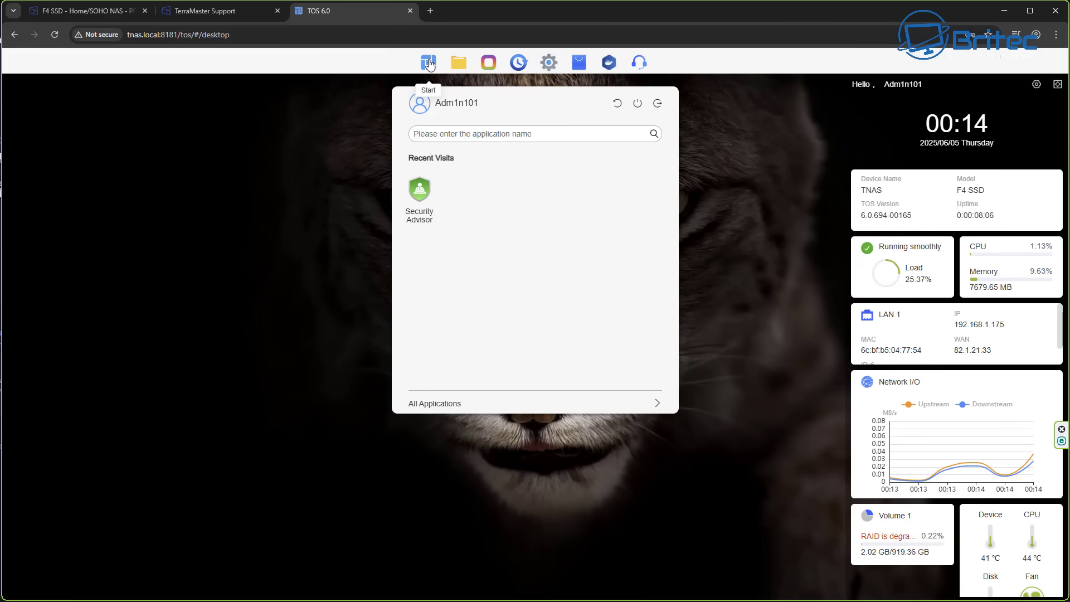
click(428, 64)
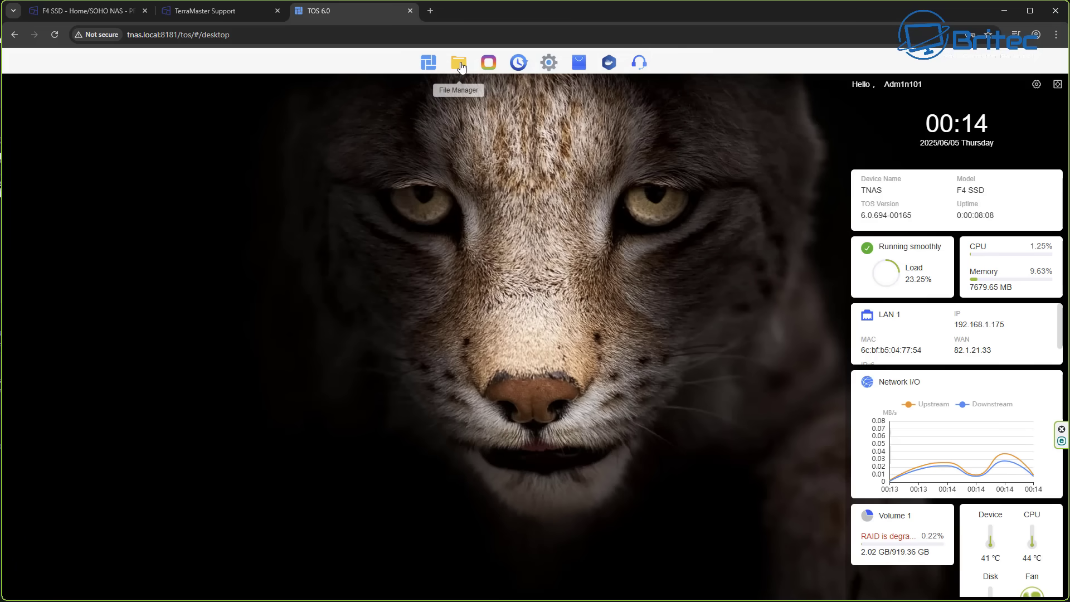
click(490, 65)
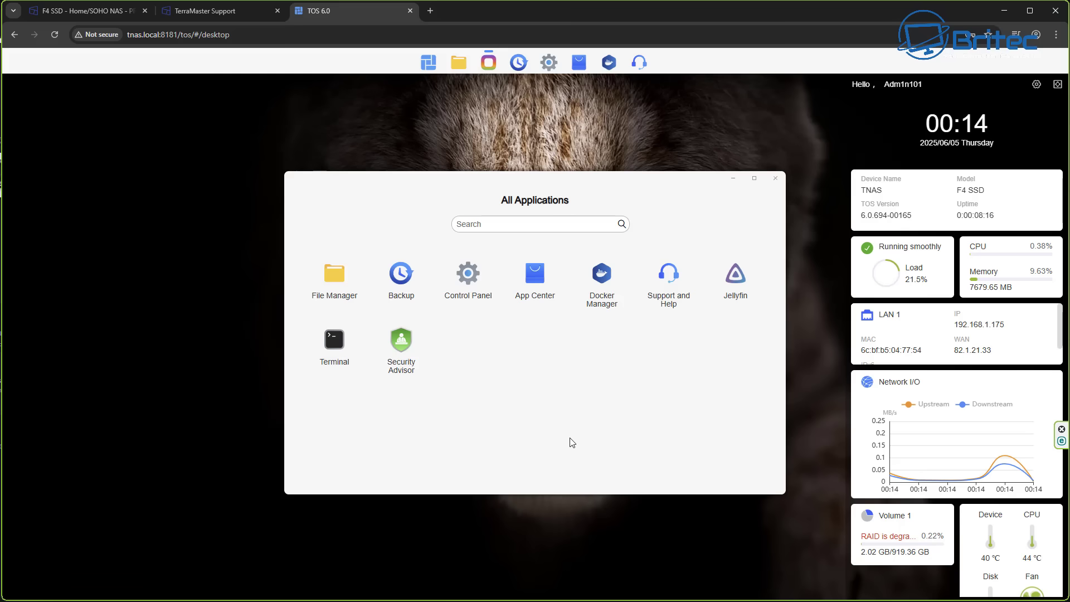
Step: Open App Center, dismiss the resource usage tip, and browse the Recommended apps
click(535, 274)
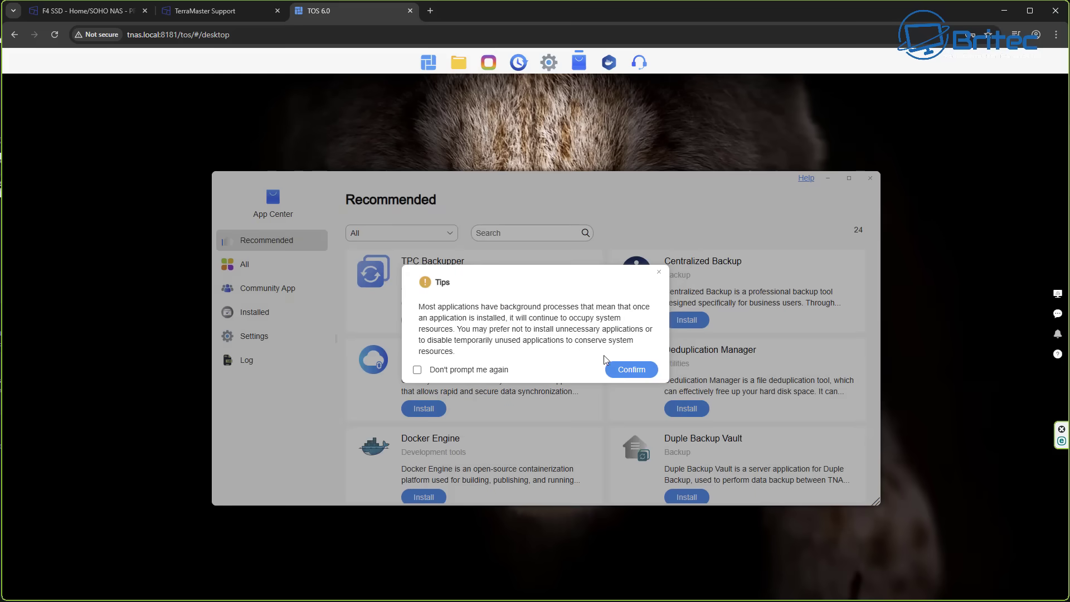
click(629, 370)
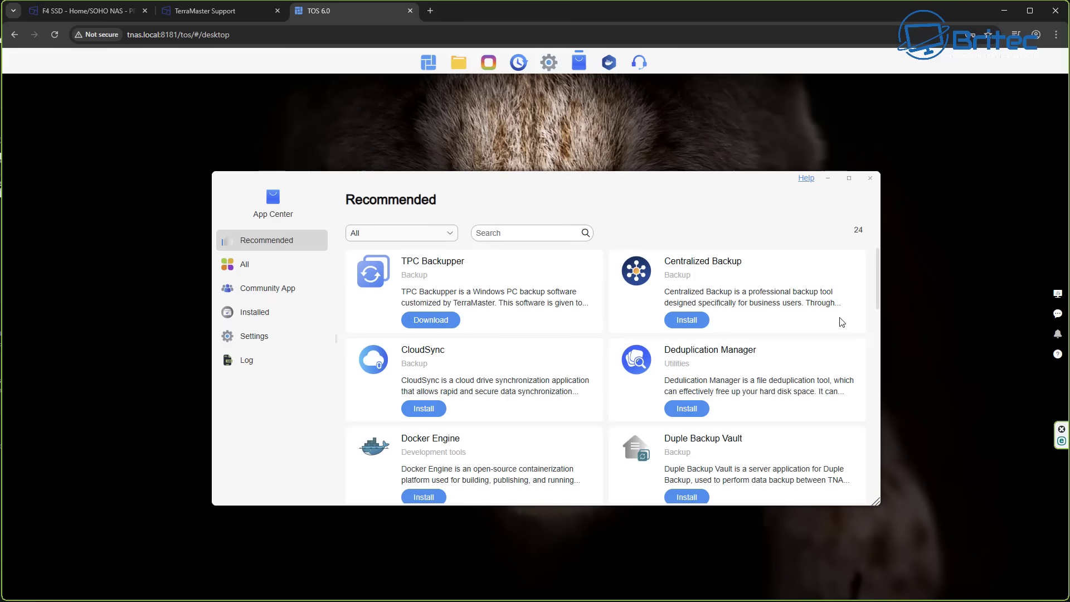
scroll(841, 323, down, 4)
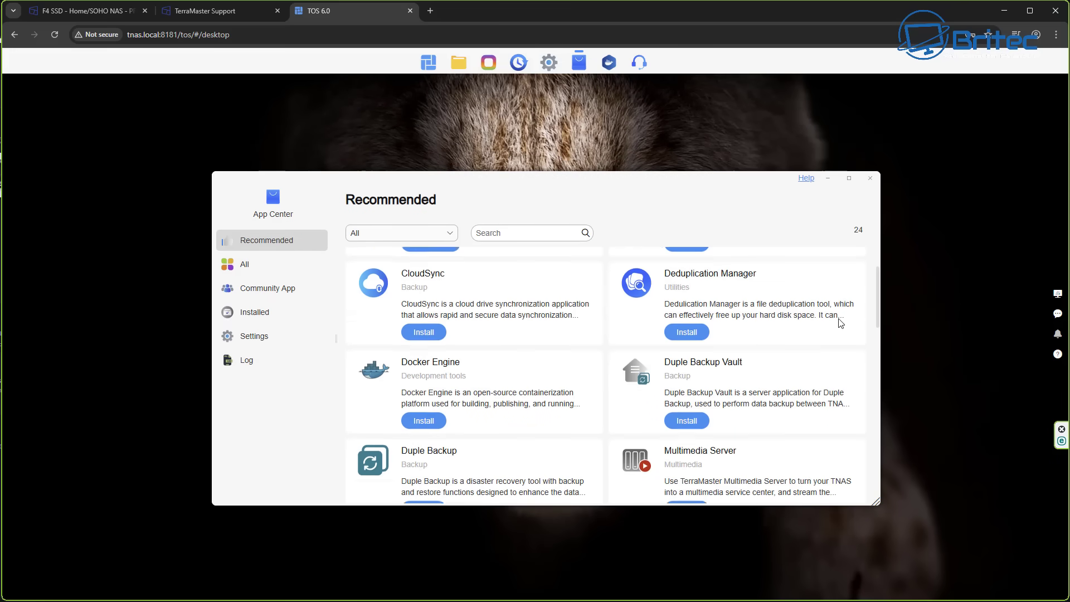
scroll(840, 323, down, 3)
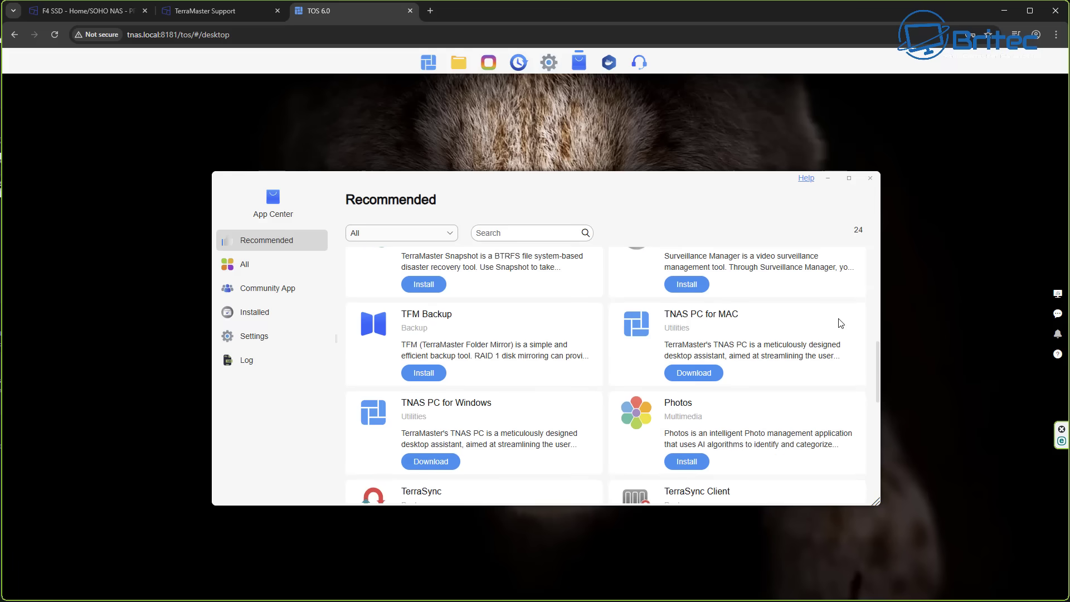
scroll(840, 323, down, 1)
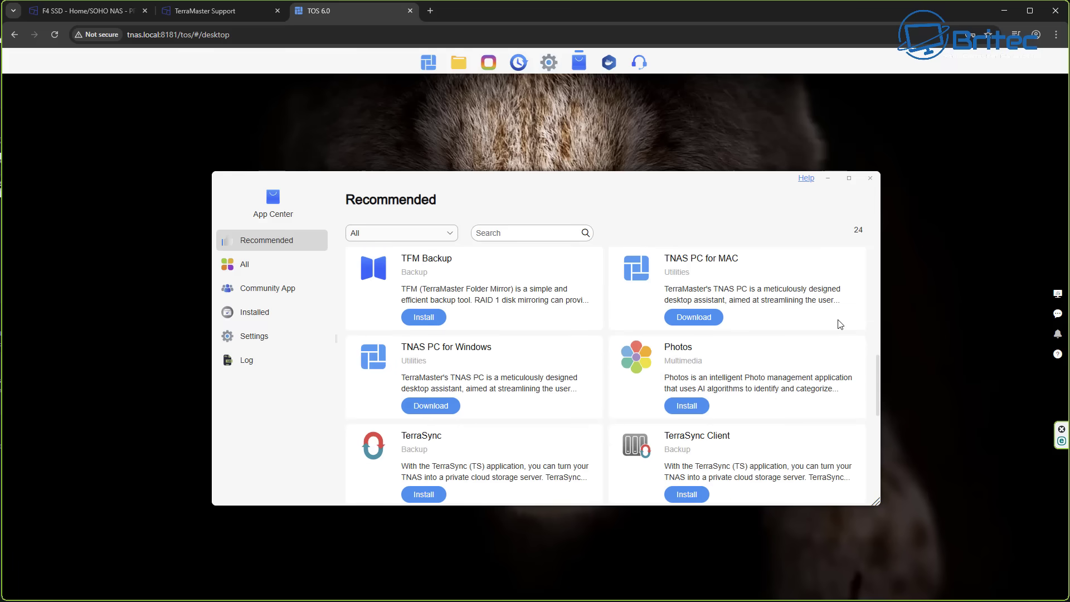
scroll(841, 324, down, 1)
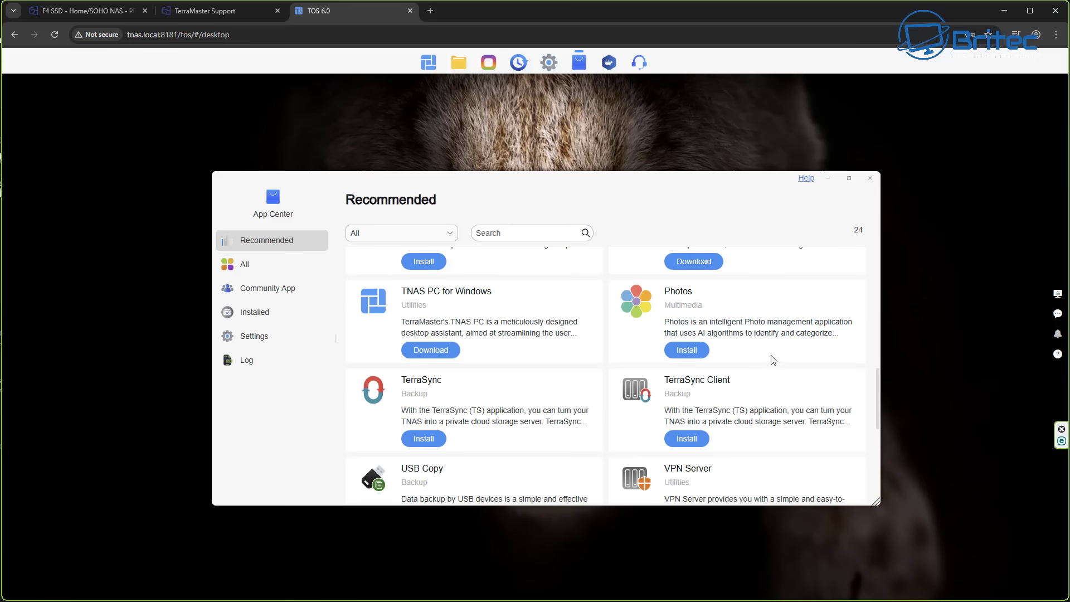
scroll(772, 361, down, 2)
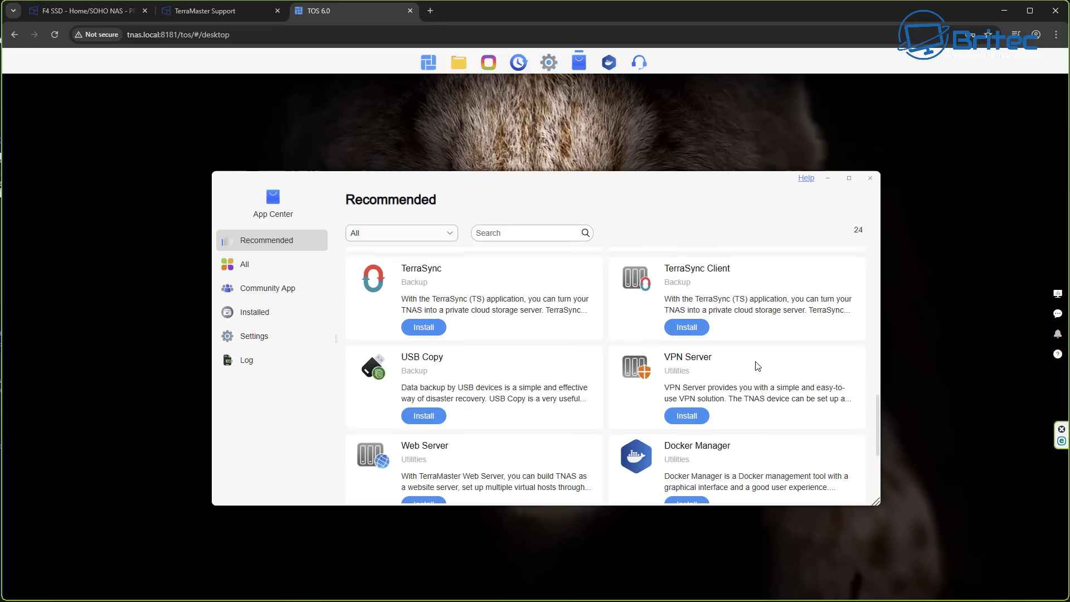
scroll(758, 367, down, 2)
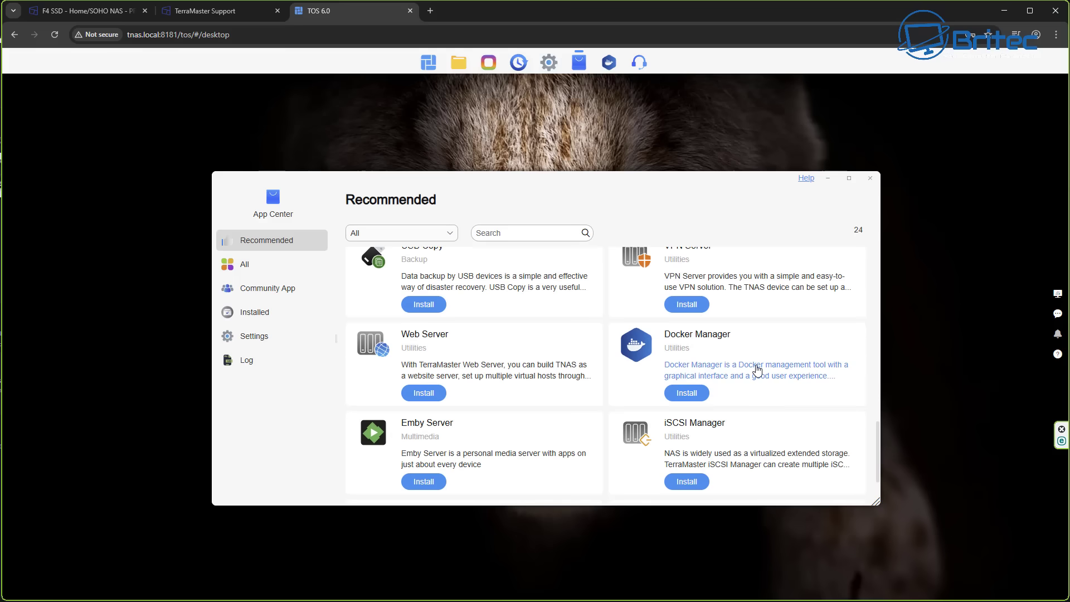
scroll(758, 369, down, 1)
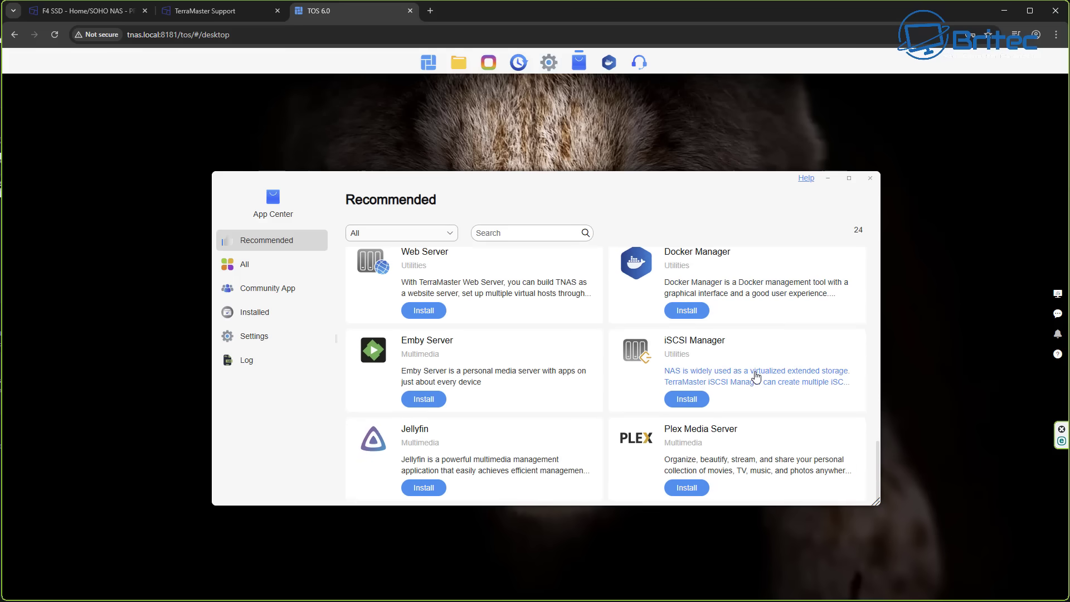
Step: Return to the top and switch to the All category of 56 apps
scroll(755, 443, up, 3)
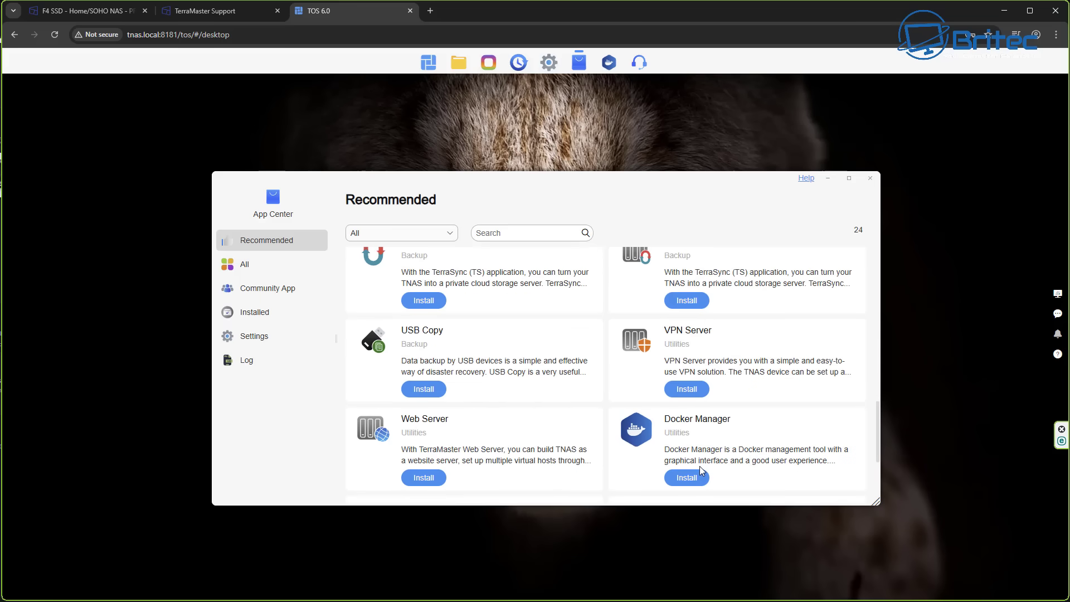
scroll(700, 466, up, 1)
scroll(700, 466, up, 4)
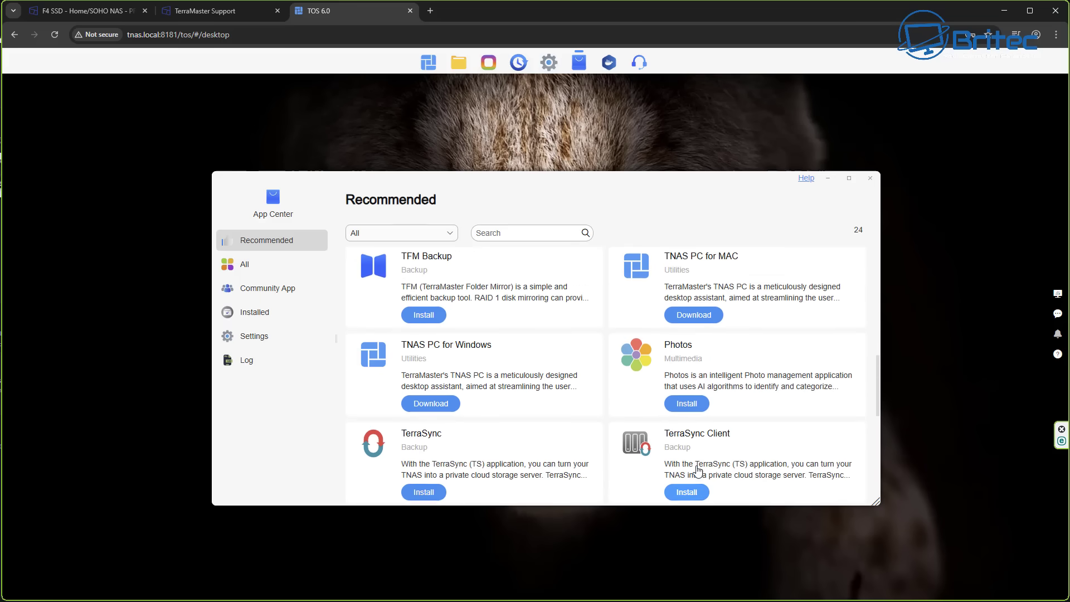
scroll(700, 466, up, 6)
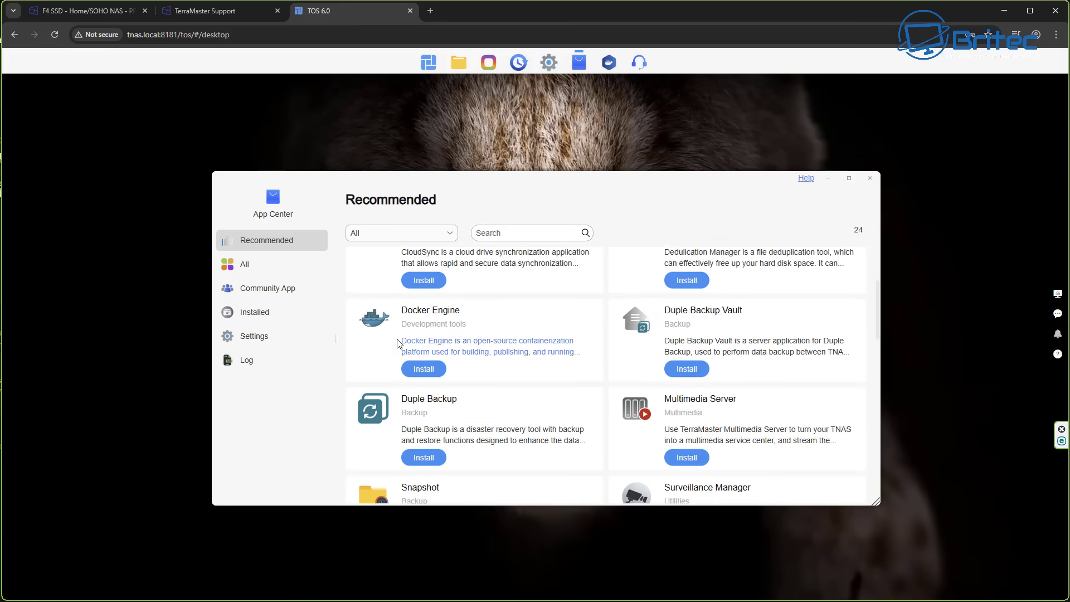
click(246, 270)
Step: Browse the full app list, cancel the community app Warning, and close App Center
scroll(671, 390, down, 4)
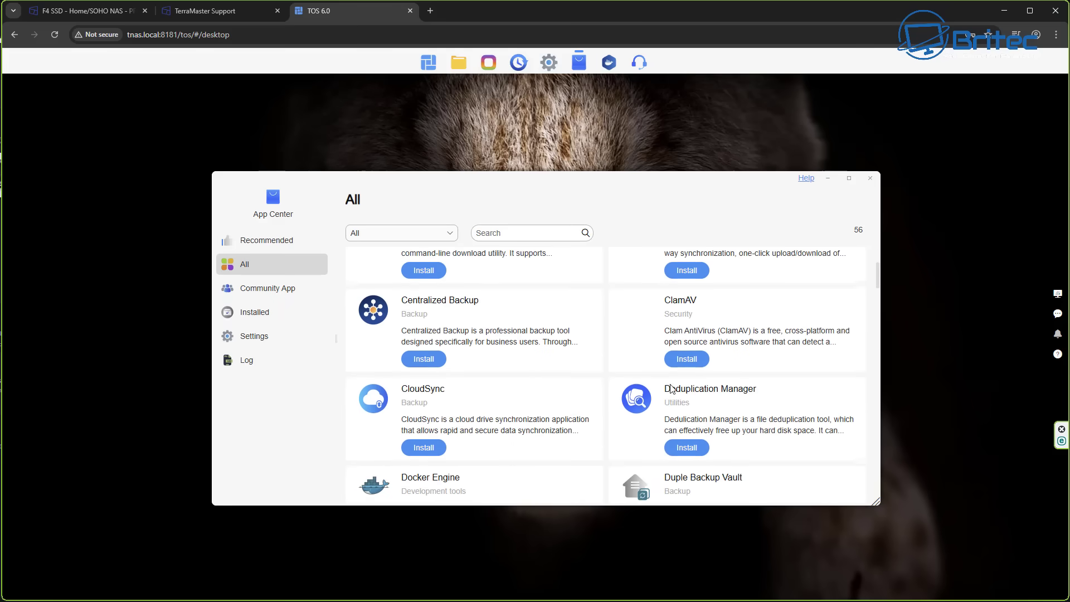
scroll(672, 390, down, 6)
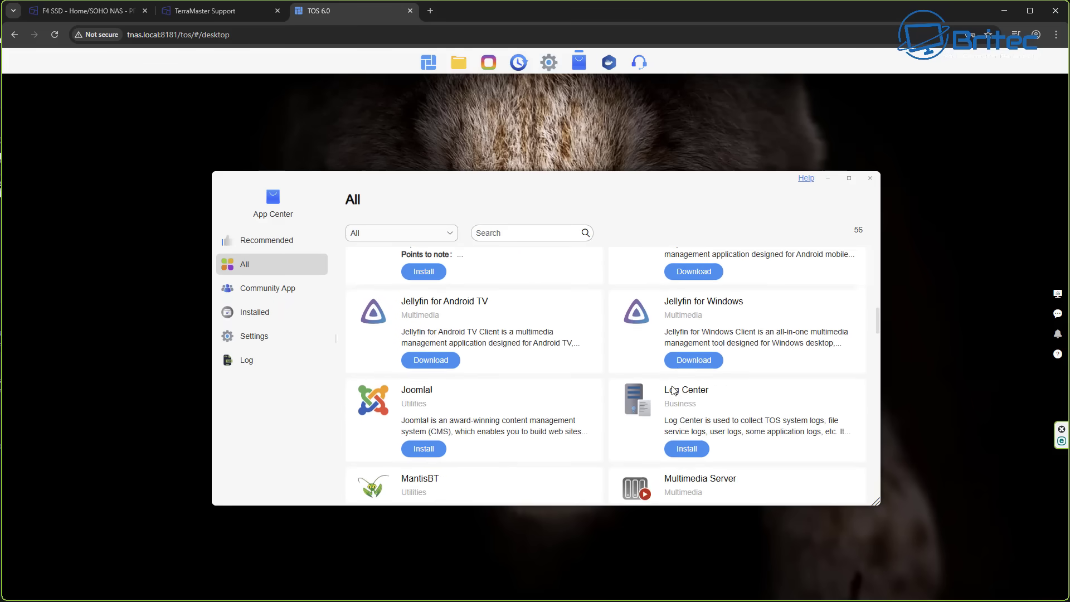
scroll(674, 390, down, 8)
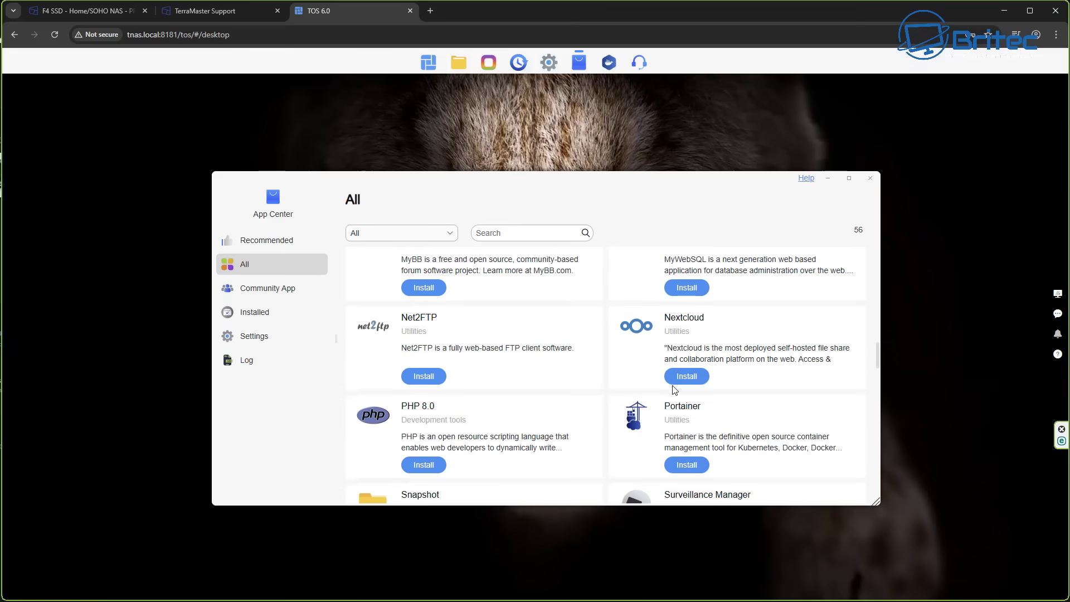
scroll(673, 389, down, 2)
scroll(673, 389, down, 8)
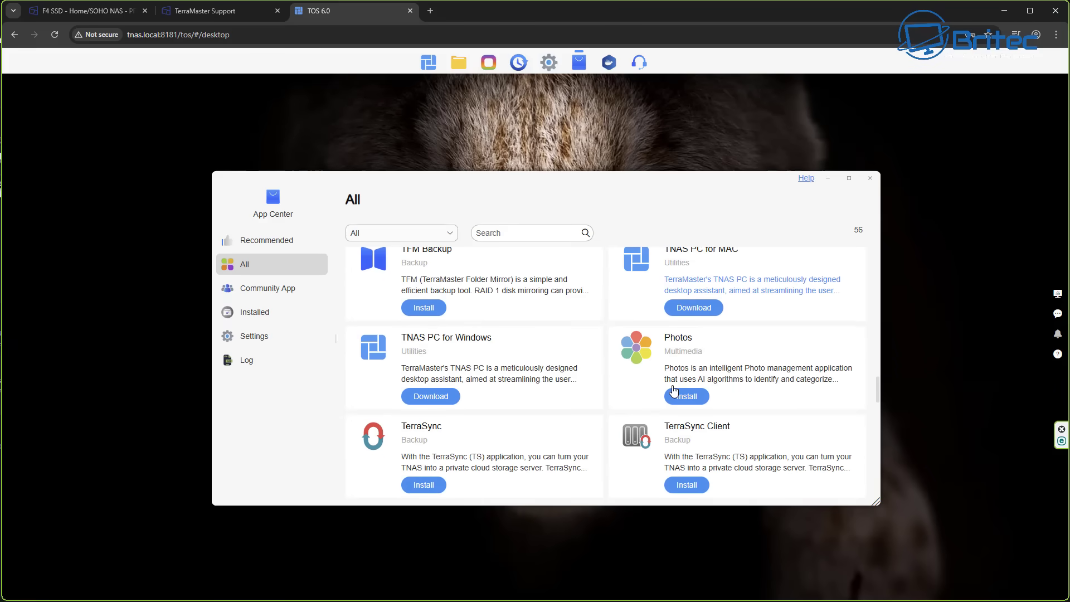
scroll(674, 390, down, 11)
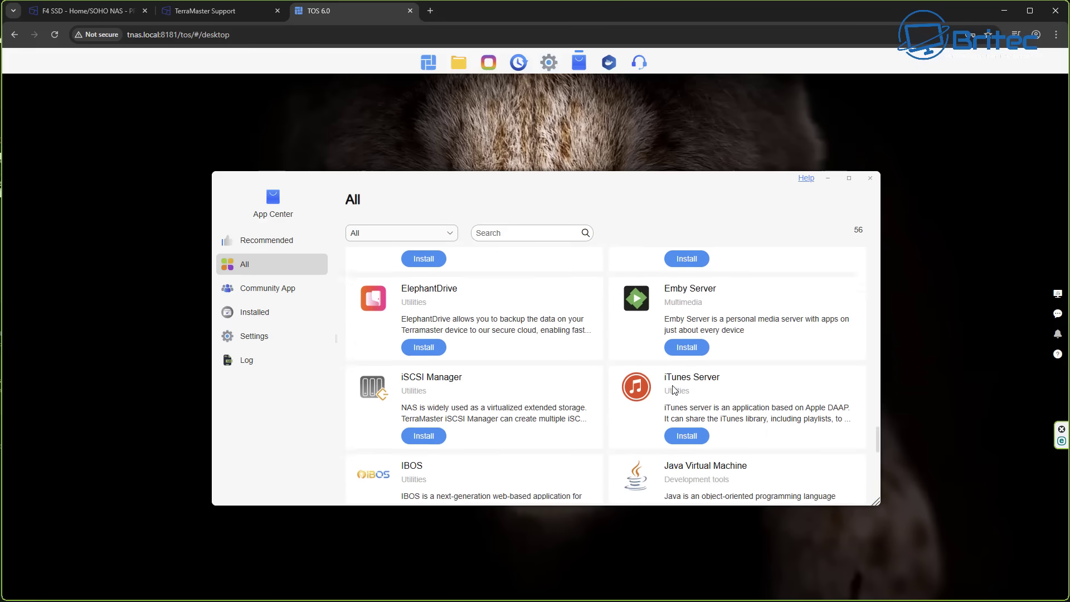
scroll(668, 397, down, 1)
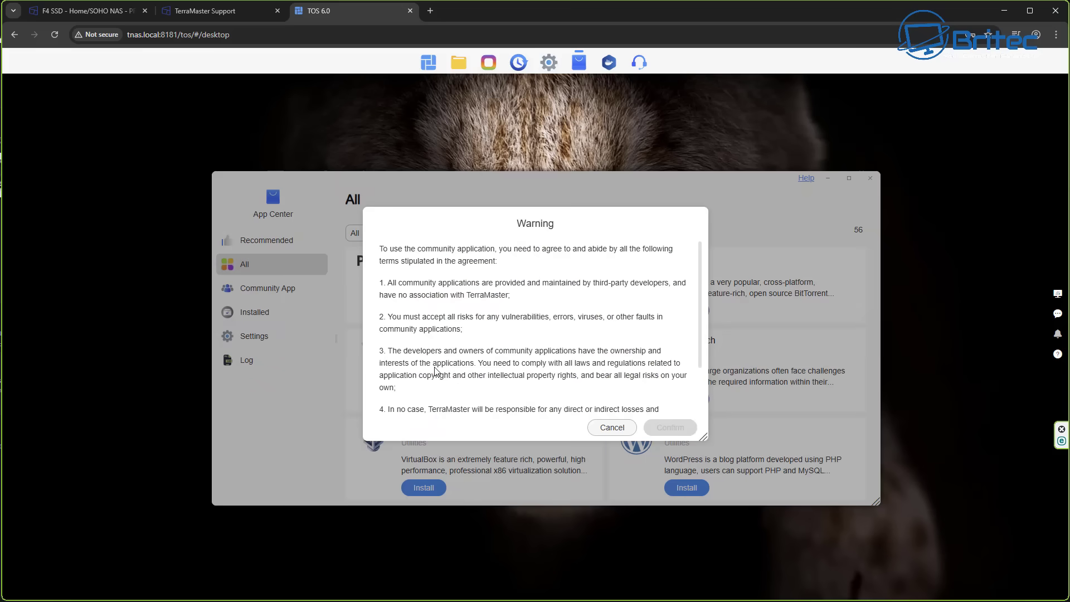
click(613, 429)
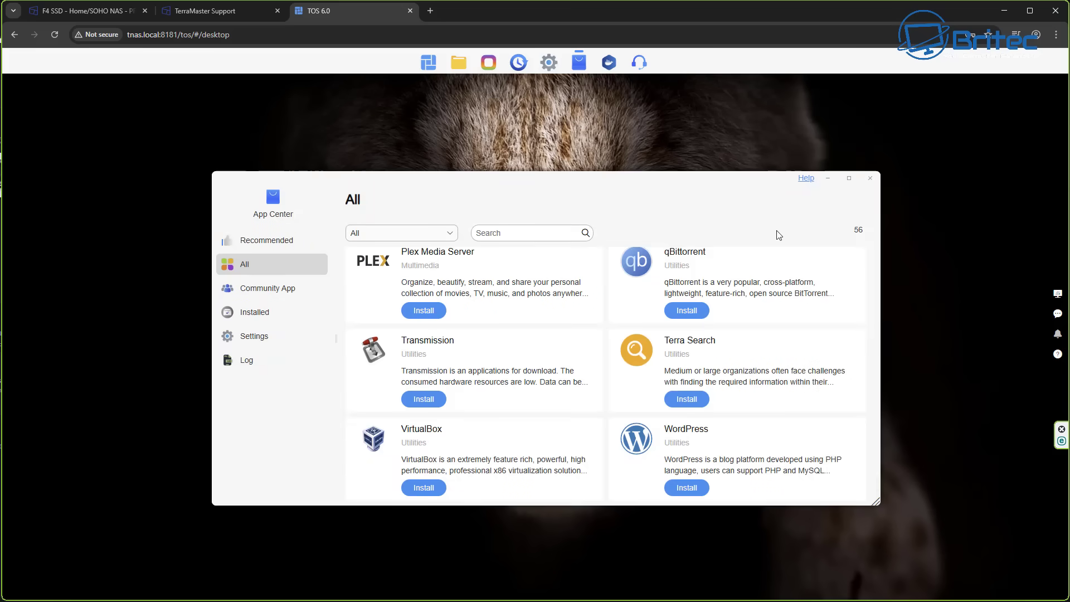
click(870, 179)
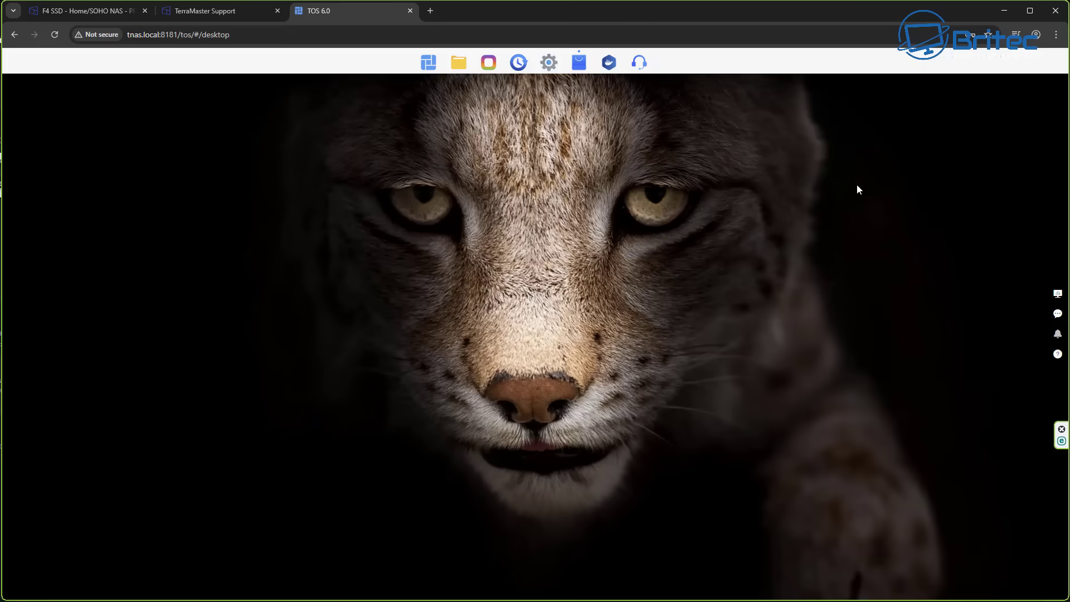
click(609, 63)
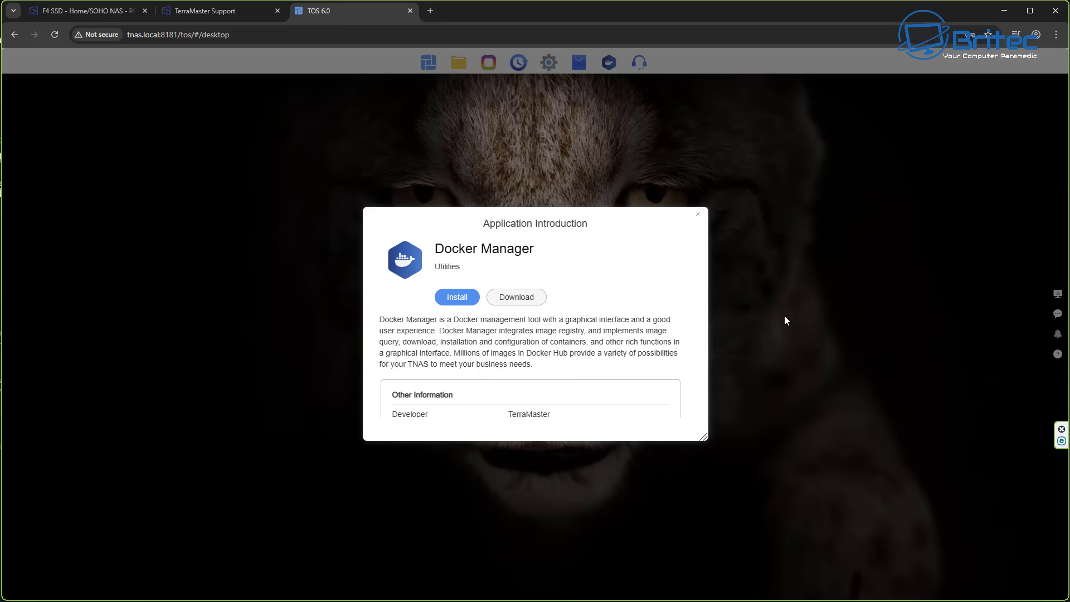
click(699, 215)
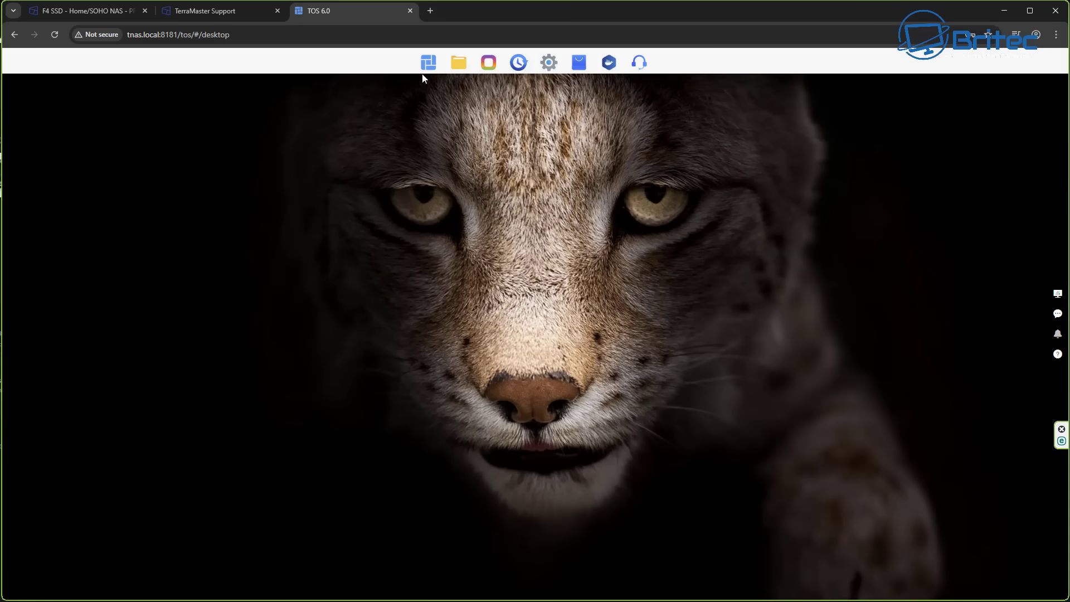
click(459, 63)
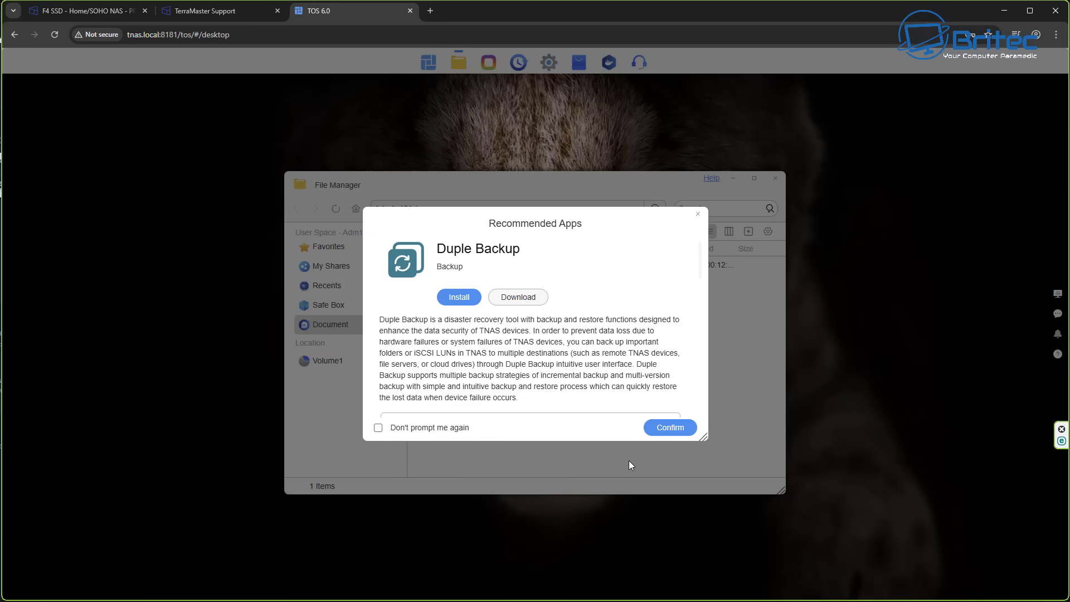
click(697, 215)
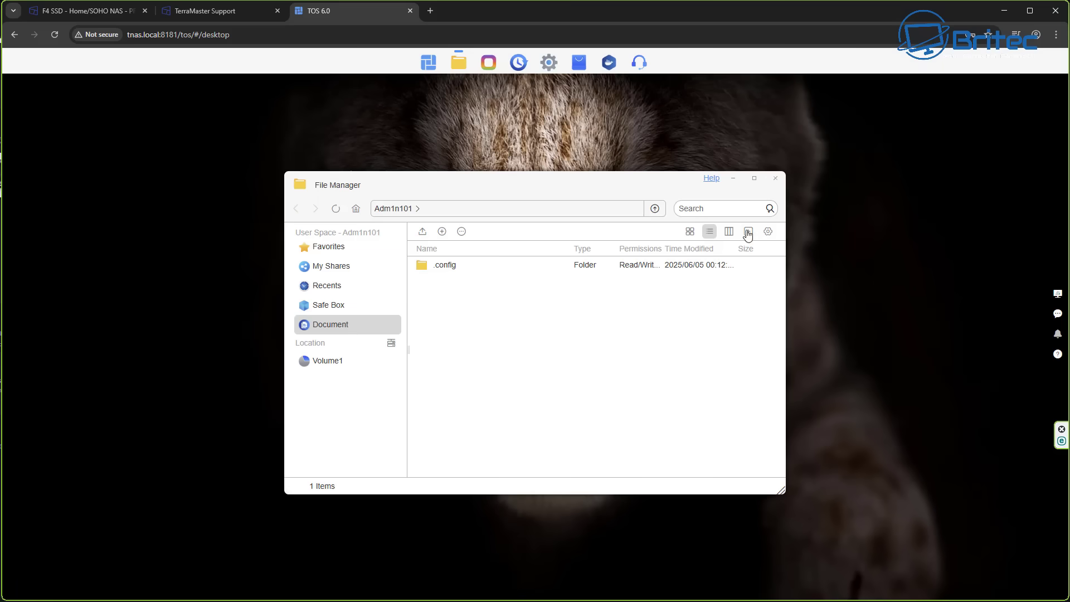
click(777, 179)
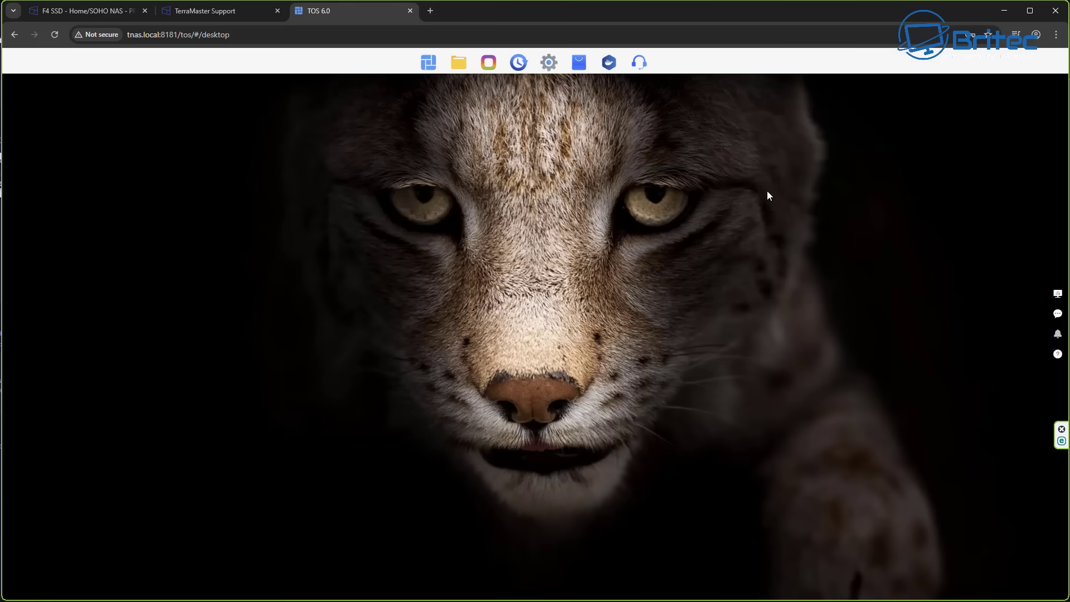